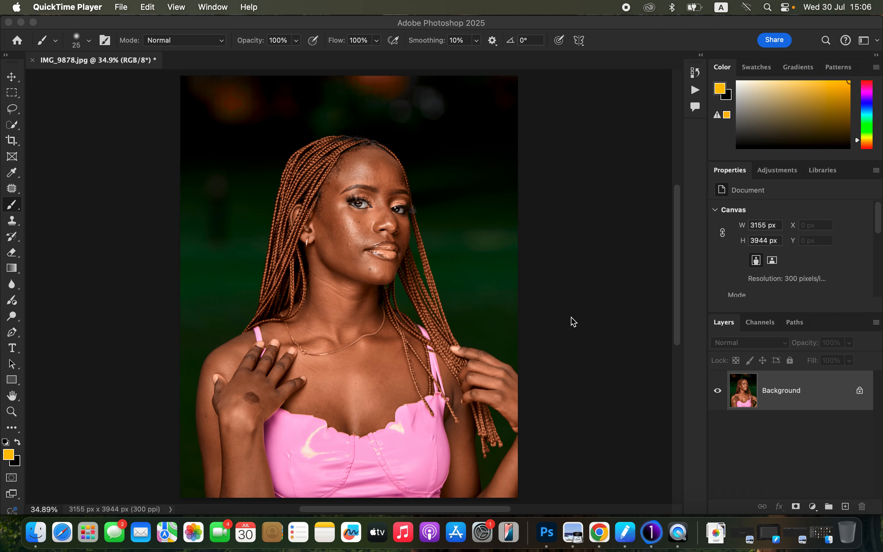
# - Duplicate the Background layer twice, naming the lower copy COLOR and the upper copy TETXURE
pyautogui.moveTo(820, 434); pyautogui.dragTo(837, 483)
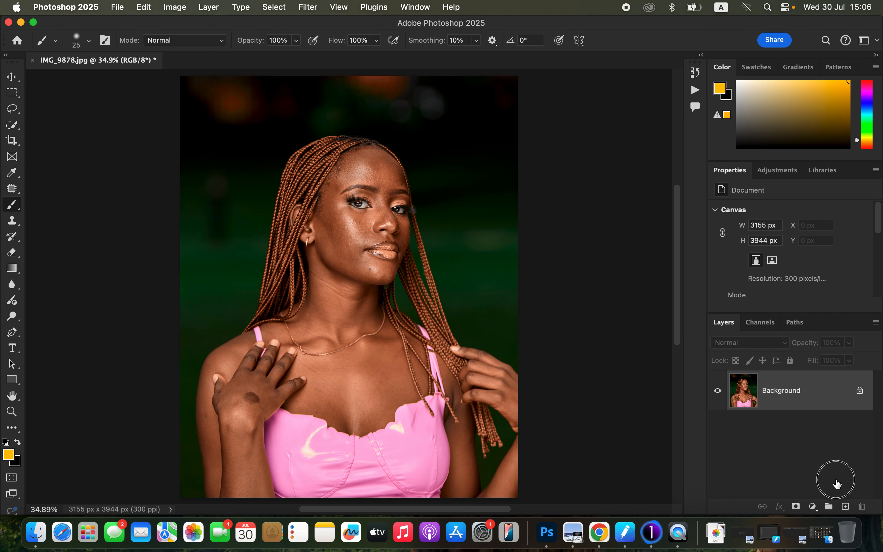
pyautogui.moveTo(828, 397); pyautogui.dragTo(846, 507)
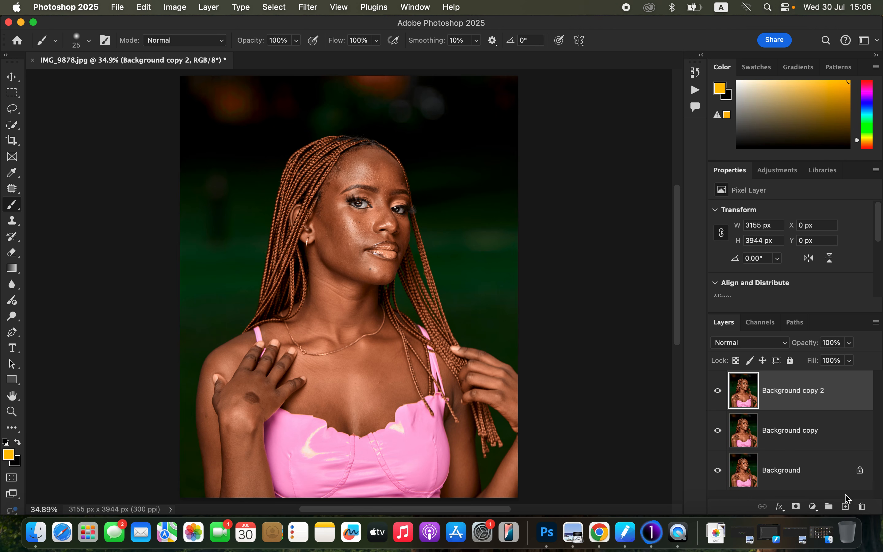
pyautogui.doubleClick(788, 430)
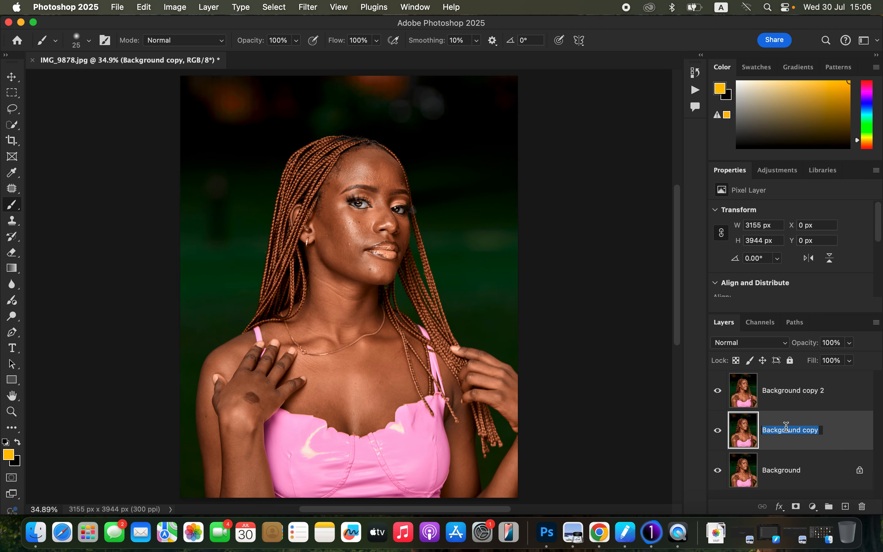
pyautogui.write('COLOR')
pyautogui.press('Return')
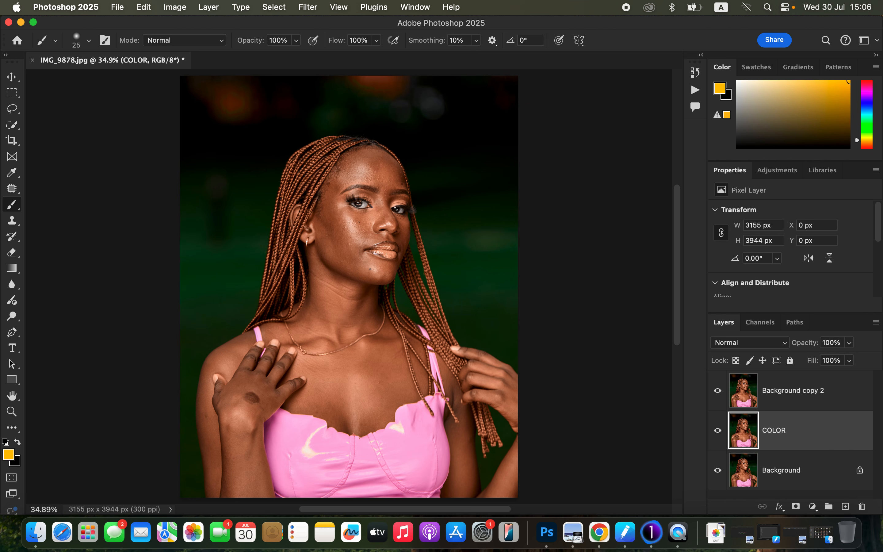
pyautogui.doubleClick(790, 391)
pyautogui.write('TETXURE')
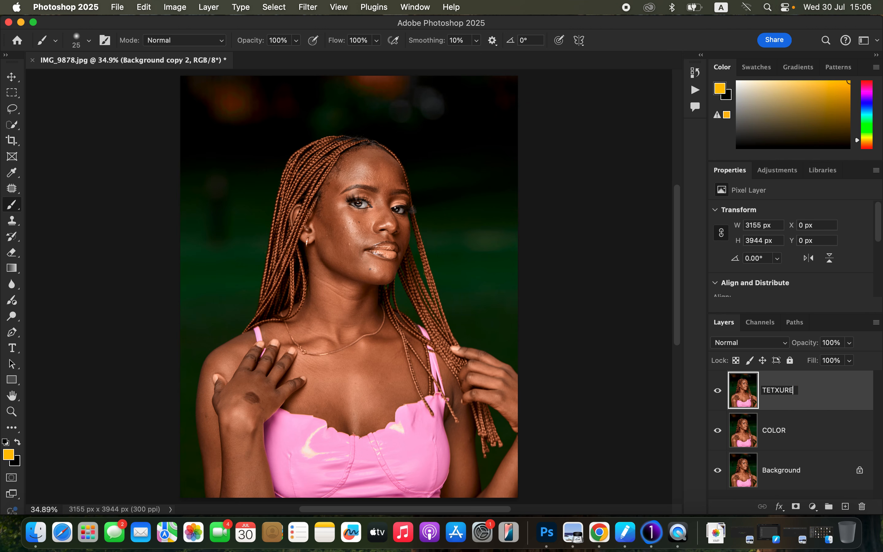
pyautogui.press('Return')
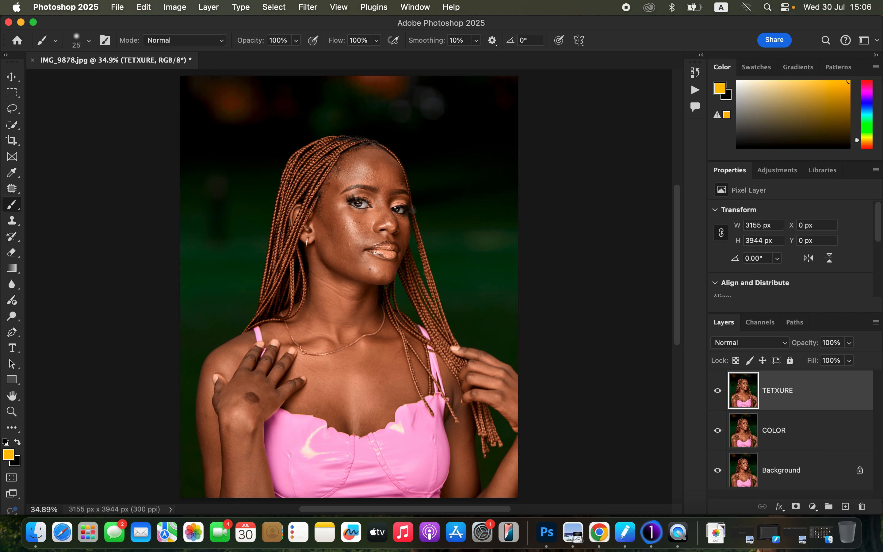
# - Hide the TETXURE layer and apply a Gaussian Blur with a 6.0-pixel radius to the COLOR layer
pyautogui.click(805, 440)
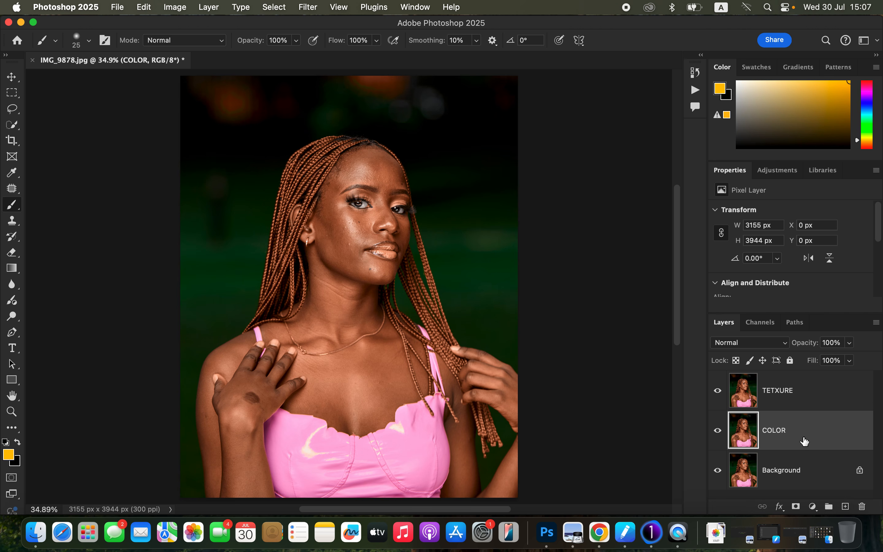
pyautogui.click(718, 391)
pyautogui.click(308, 7)
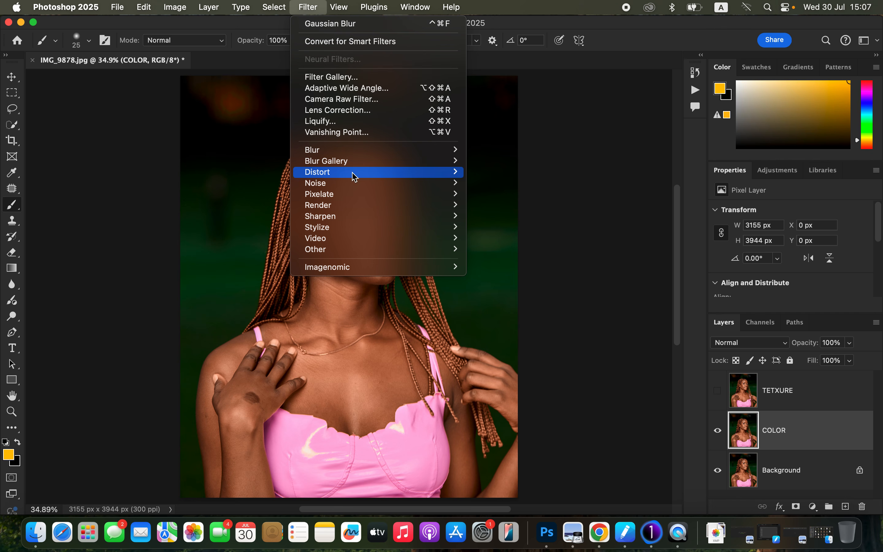
pyautogui.moveTo(365, 151)
pyautogui.click(516, 194)
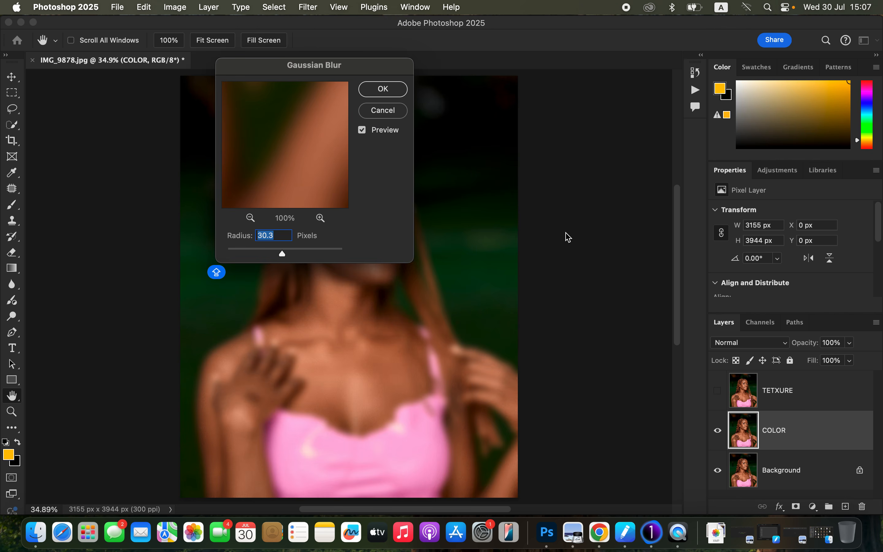
pyautogui.moveTo(282, 253); pyautogui.dragTo(157, 242)
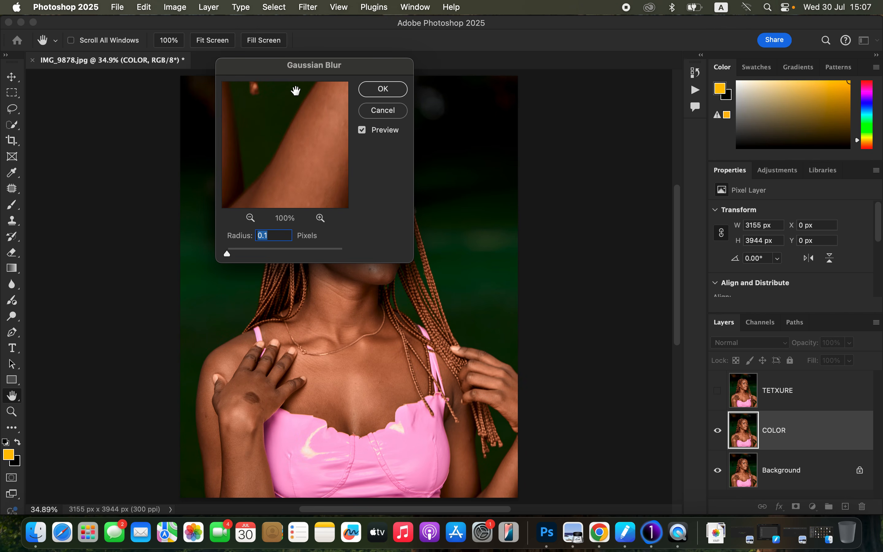
pyautogui.moveTo(330, 69); pyautogui.dragTo(570, 68)
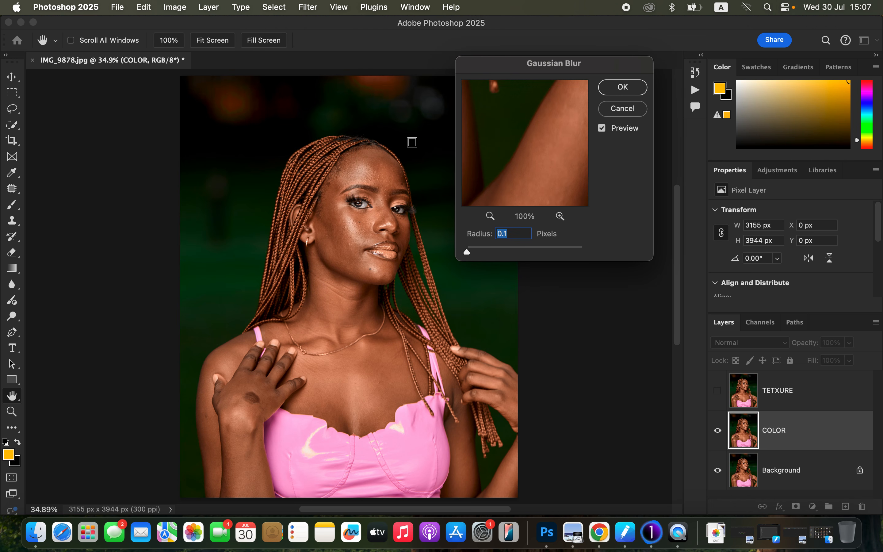
pyautogui.click(356, 224)
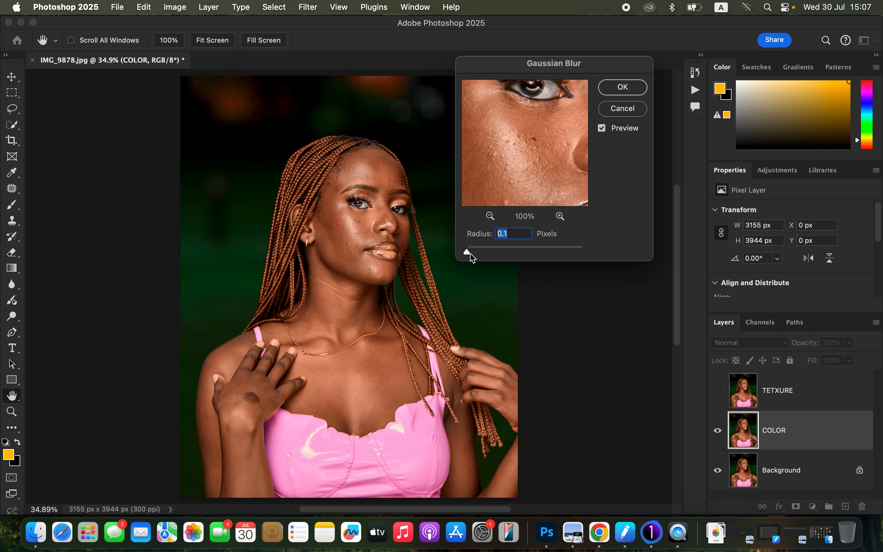
pyautogui.moveTo(469, 252); pyautogui.dragTo(475, 253)
pyautogui.moveTo(479, 251); pyautogui.dragTo(481, 253)
pyautogui.moveTo(480, 251); pyautogui.dragTo(503, 256)
pyautogui.moveTo(522, 126); pyautogui.dragTo(536, 165)
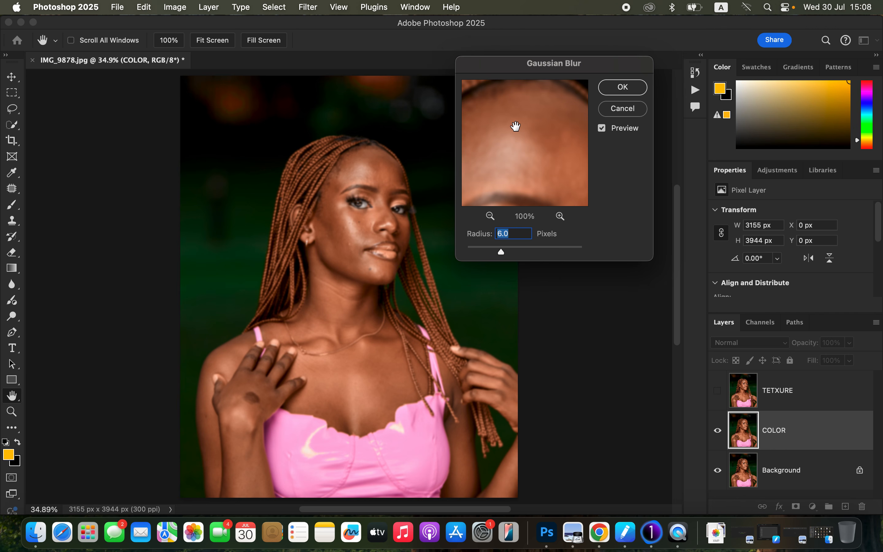
pyautogui.moveTo(523, 162); pyautogui.dragTo(526, 118)
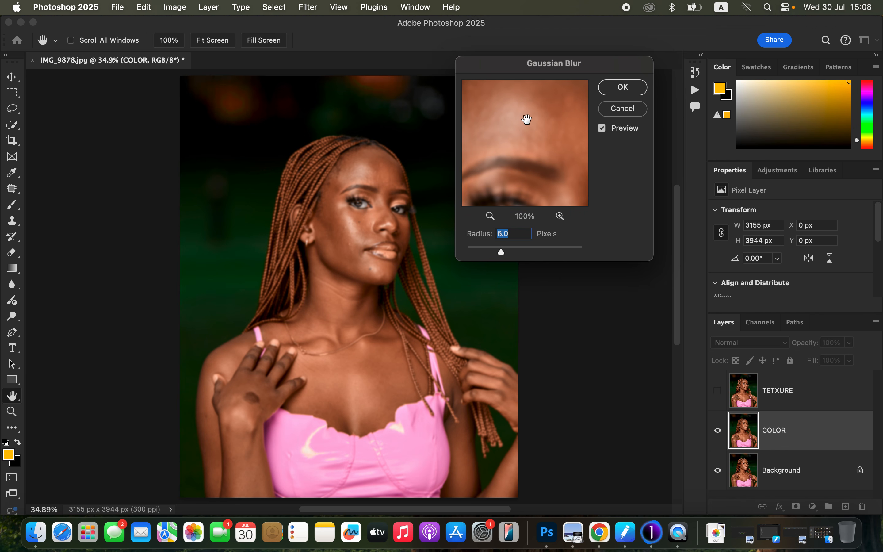
pyautogui.click(624, 89)
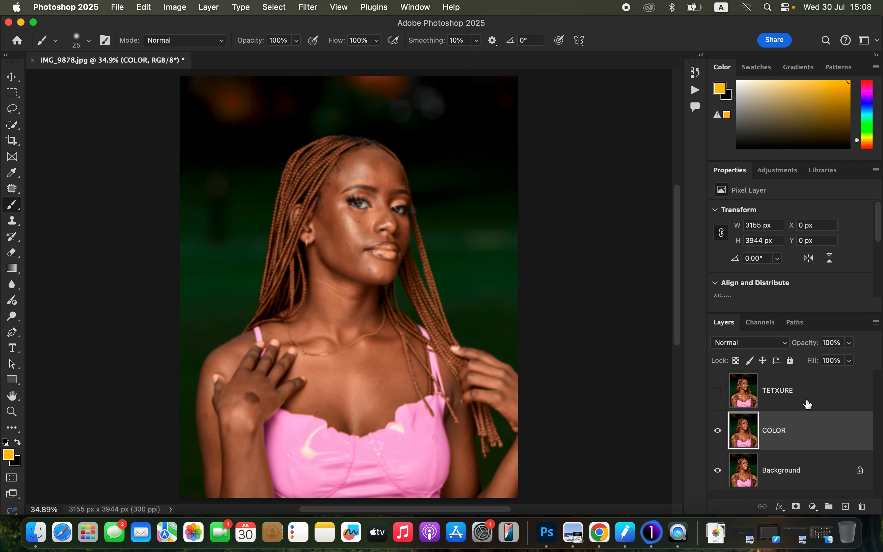
# - Show the TETXURE layer and run Apply Image on it with layer COLOR, Subtract blending, scale 2 and offset 128
pyautogui.click(767, 407)
pyautogui.click(718, 390)
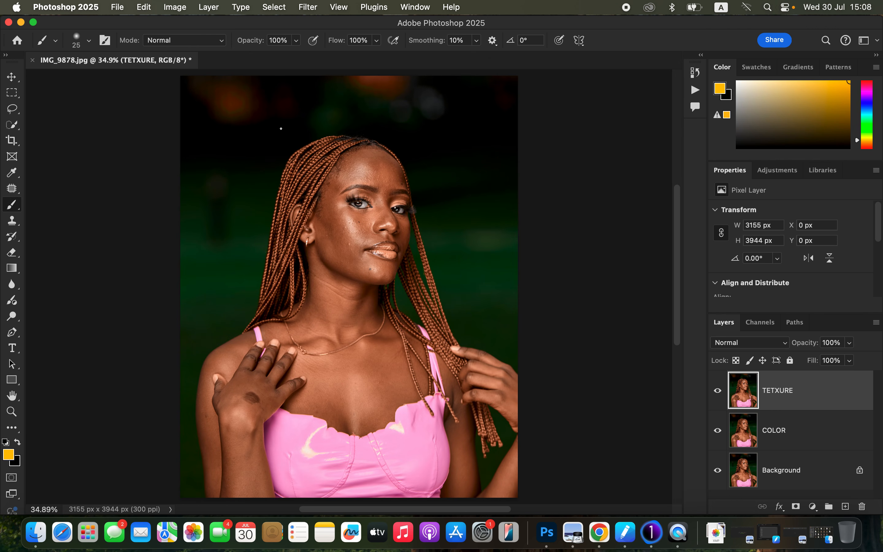
pyautogui.click(176, 8)
pyautogui.click(211, 185)
pyautogui.moveTo(271, 88); pyautogui.dragTo(601, 69)
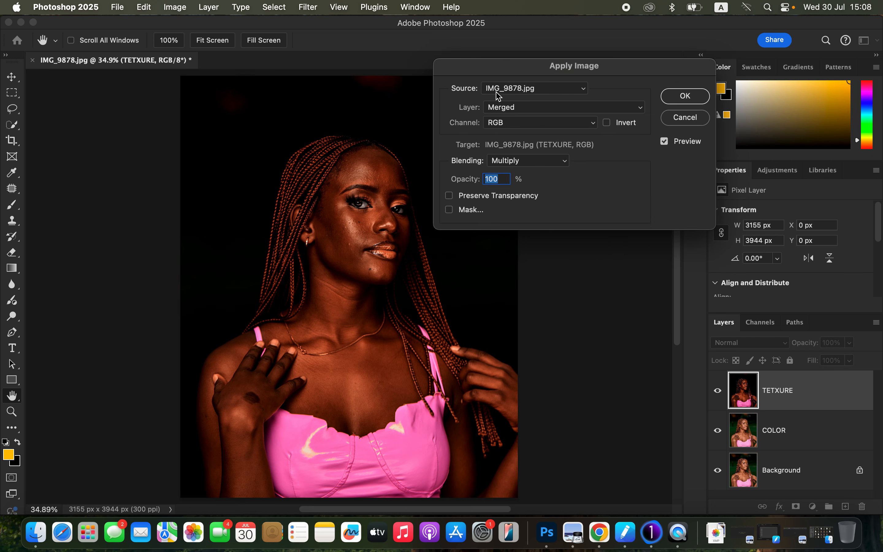
pyautogui.click(532, 112)
pyautogui.click(533, 139)
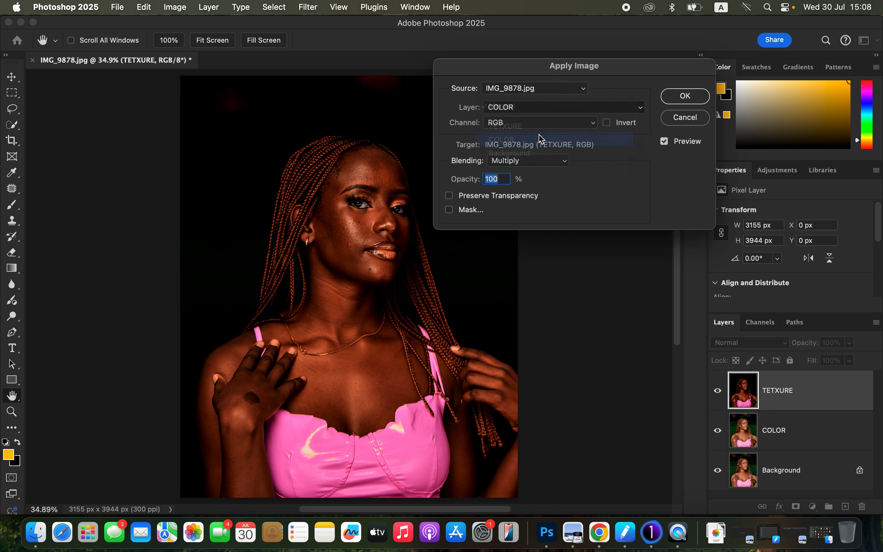
pyautogui.click(531, 165)
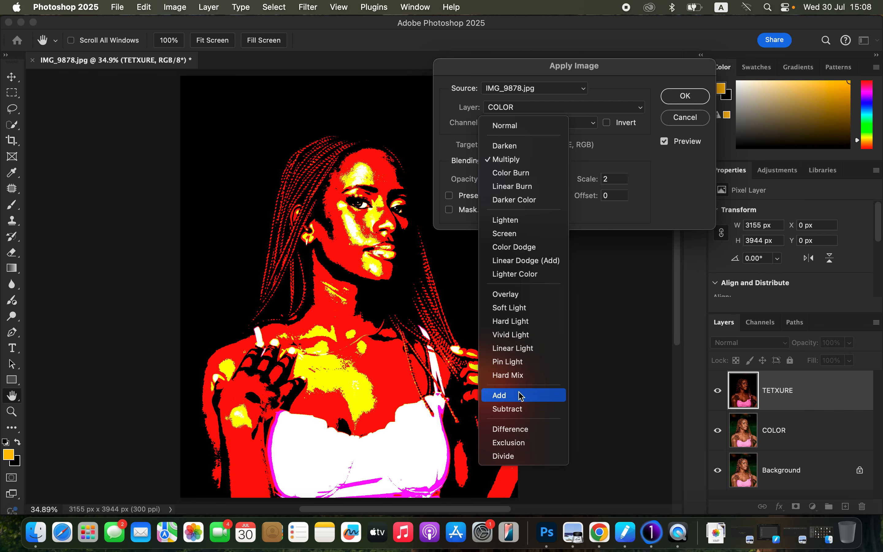
pyautogui.click(521, 410)
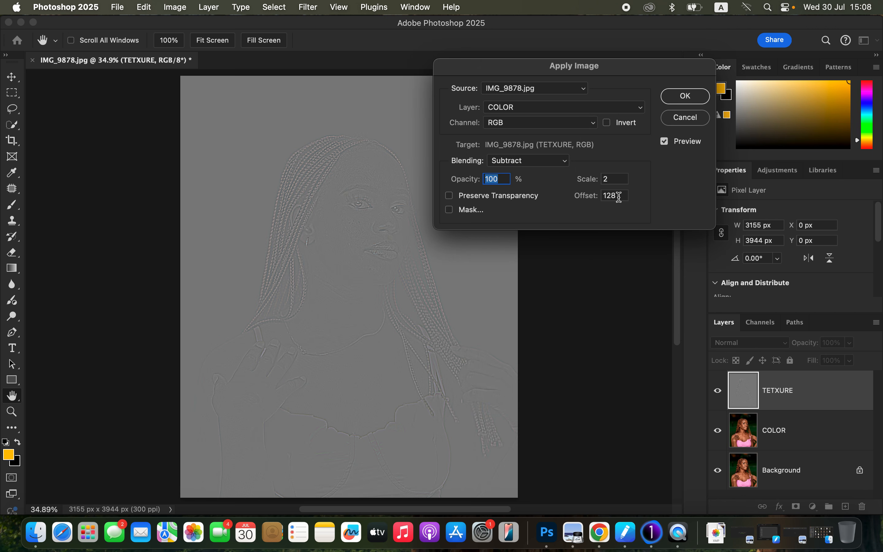
pyautogui.click(687, 96)
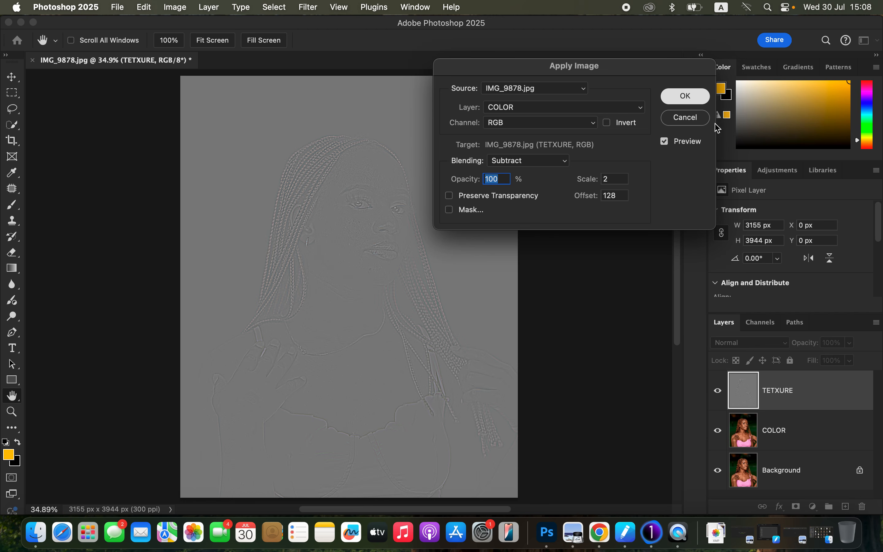
# - Set the TETXURE layer's blend mode to Linear Light
pyautogui.click(759, 345)
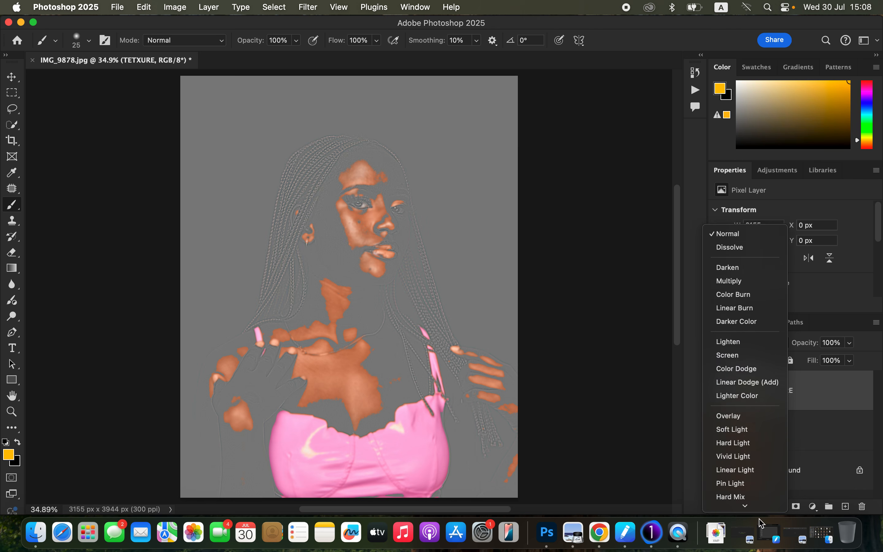
pyautogui.click(751, 417)
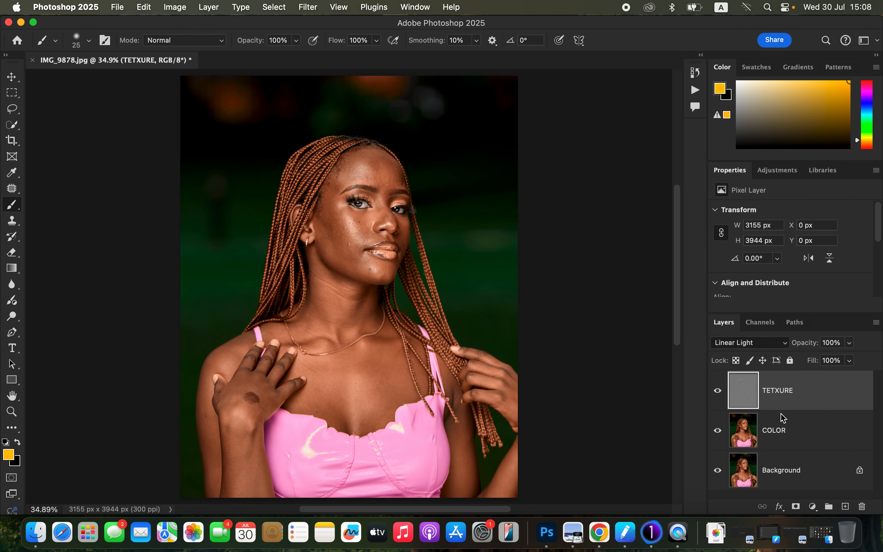
# - Group the TETXURE and COLOR layers and rename the group FS
pyautogui.keyDown('shift'); pyautogui.click(819, 431); pyautogui.keyUp('shift')
pyautogui.moveTo(840, 430); pyautogui.dragTo(845, 505)
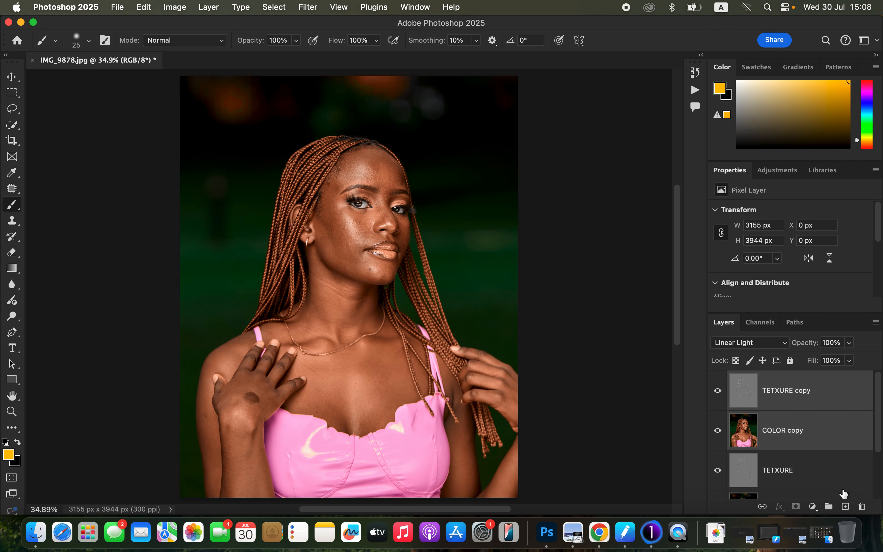
pyautogui.press('cmd+z')
pyautogui.moveTo(827, 410); pyautogui.dragTo(829, 506)
pyautogui.doubleClick(768, 378)
pyautogui.write('FS')
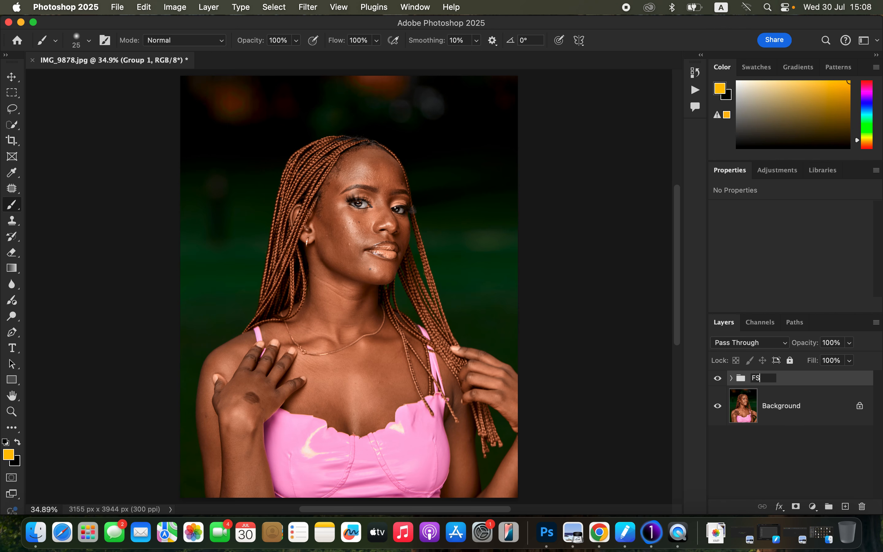
pyautogui.press('Return')
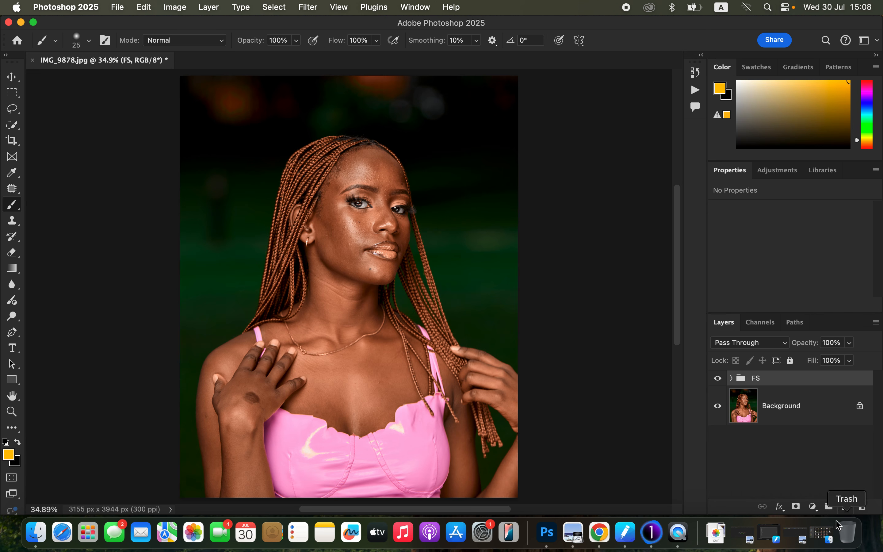
# - Add a new layer above the FS group and brush yellow outlines around the two forehead areas, two cheek areas and the chin
pyautogui.click(845, 507)
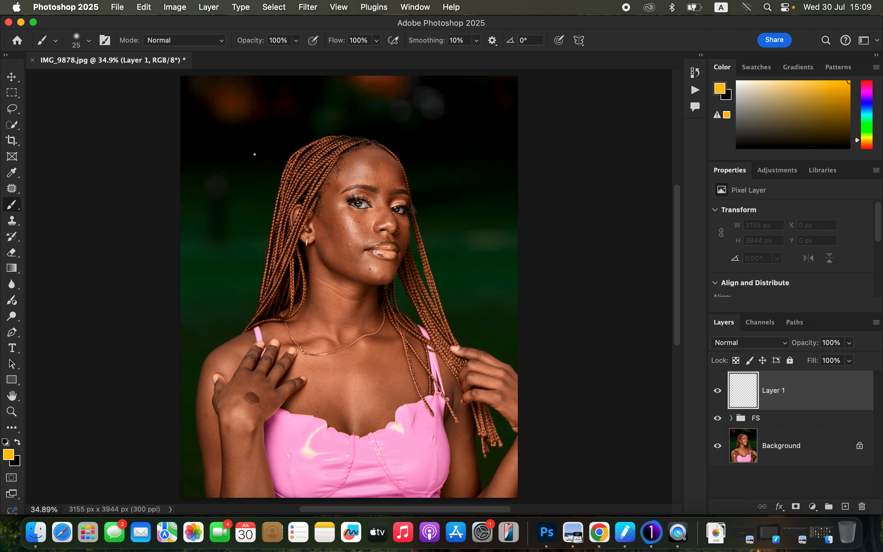
pyautogui.press('super+equal')
pyautogui.press('super+equal')
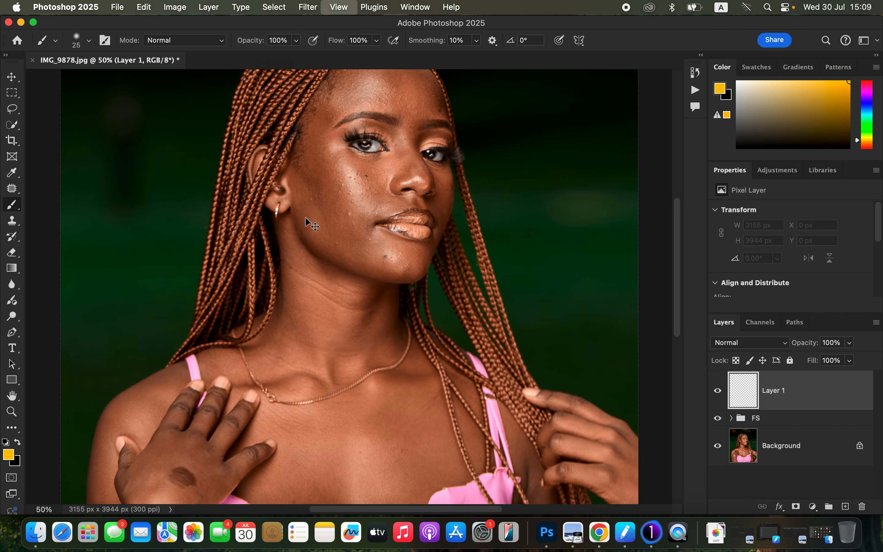
pyautogui.moveTo(369, 168)
pyautogui.mouseDown()
pyautogui.moveTo(374, 232)
pyautogui.moveTo(361, 288)
pyautogui.moveTo(359, 278)
pyautogui.mouseUp()
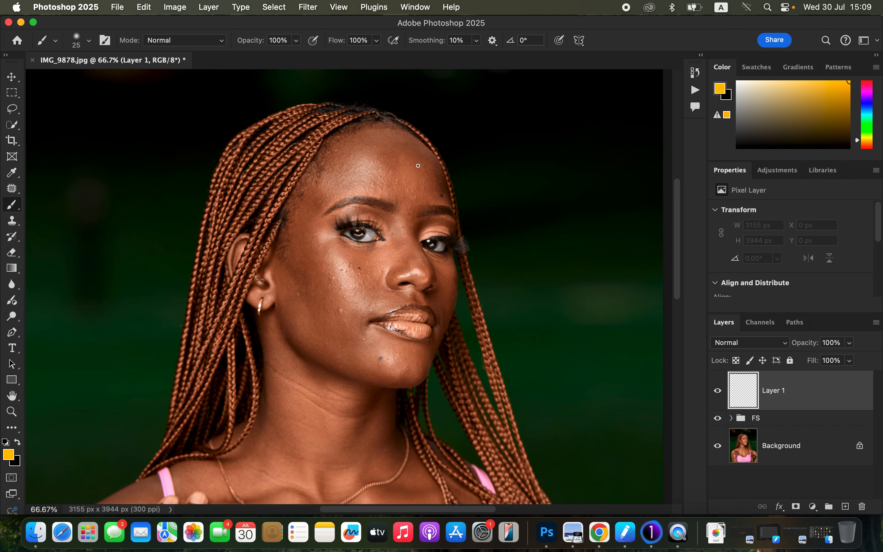
pyautogui.moveTo(408, 147)
pyautogui.mouseDown()
pyautogui.moveTo(417, 188)
pyautogui.moveTo(450, 181)
pyautogui.moveTo(406, 144)
pyautogui.moveTo(327, 163)
pyautogui.moveTo(338, 202)
pyautogui.moveTo(389, 166)
pyautogui.moveTo(348, 148)
pyautogui.mouseUp()
pyautogui.moveTo(304, 233)
pyautogui.mouseDown()
pyautogui.moveTo(289, 238)
pyautogui.moveTo(331, 326)
pyautogui.moveTo(305, 233)
pyautogui.moveTo(356, 316)
pyautogui.moveTo(336, 246)
pyautogui.mouseUp()
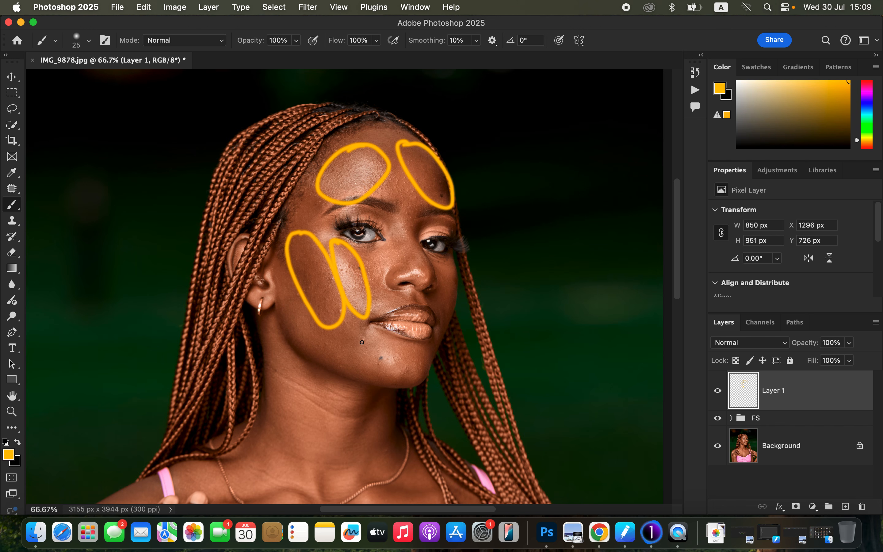
pyautogui.moveTo(360, 333)
pyautogui.mouseDown()
pyautogui.moveTo(378, 342)
pyautogui.moveTo(345, 331)
pyautogui.mouseUp()
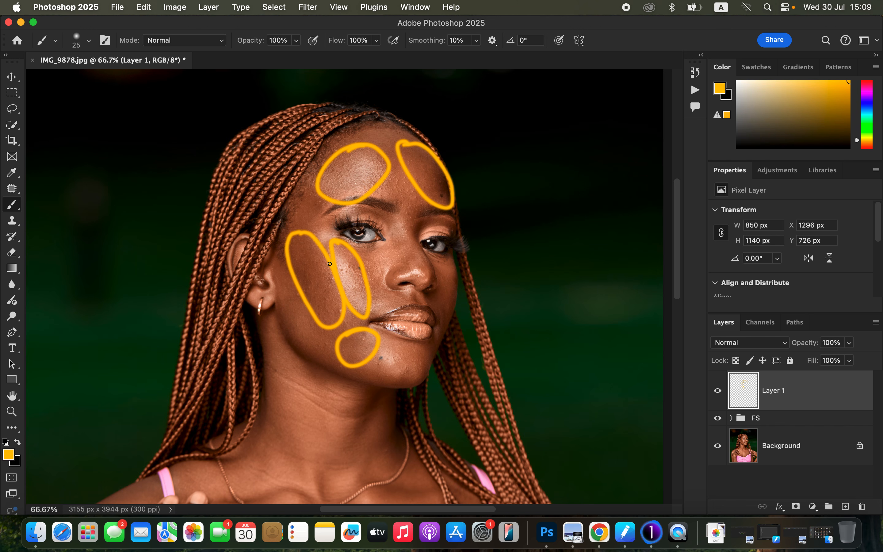
# - Brush small yellow circles between the two cheek outlines and arrows from the cheek towards the hairline and the jaw
pyautogui.moveTo(330, 261)
pyautogui.mouseDown()
pyautogui.moveTo(323, 264)
pyautogui.moveTo(341, 278)
pyautogui.moveTo(329, 287)
pyautogui.moveTo(344, 291)
pyautogui.moveTo(350, 309)
pyautogui.moveTo(343, 302)
pyautogui.mouseUp()
pyautogui.moveTo(278, 199)
pyautogui.mouseDown()
pyautogui.moveTo(296, 237)
pyautogui.moveTo(277, 213)
pyautogui.moveTo(285, 203)
pyautogui.mouseUp()
pyautogui.moveTo(335, 330)
pyautogui.mouseDown()
pyautogui.moveTo(374, 380)
pyautogui.moveTo(372, 367)
pyautogui.mouseUp()
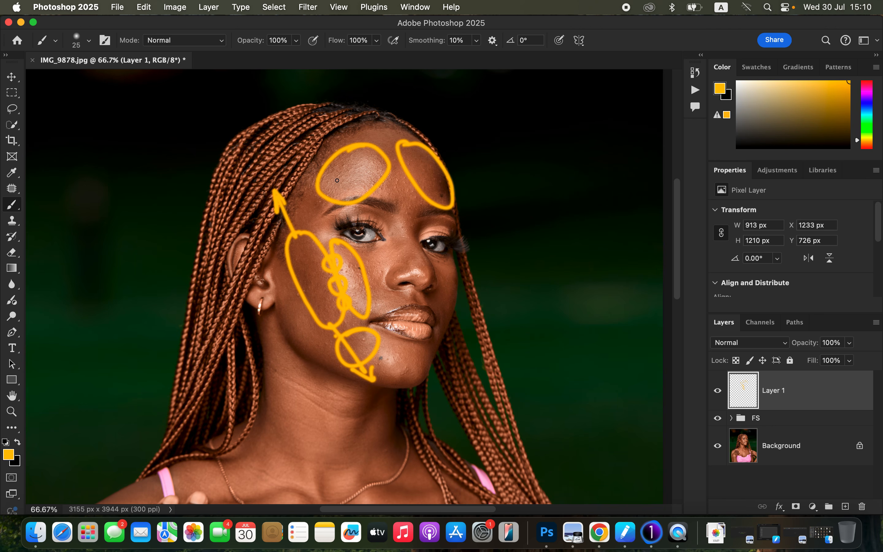
# - Brush yellow direction arrows at the ends of both forehead outlines
pyautogui.moveTo(315, 191)
pyautogui.mouseDown()
pyautogui.moveTo(306, 212)
pyautogui.moveTo(316, 199)
pyautogui.mouseUp()
pyautogui.moveTo(382, 128); pyautogui.dragTo(364, 142)
pyautogui.moveTo(368, 132)
pyautogui.mouseDown()
pyautogui.moveTo(363, 145)
pyautogui.moveTo(377, 140)
pyautogui.mouseUp()
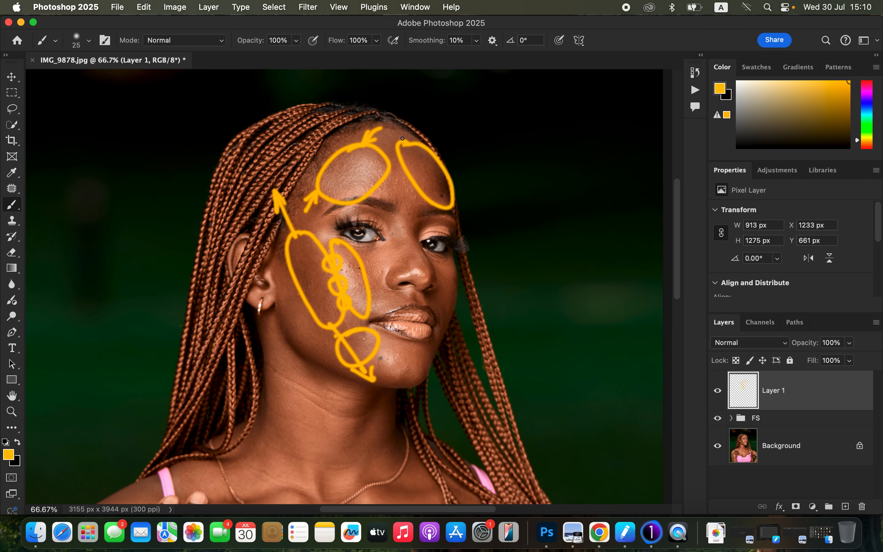
pyautogui.moveTo(398, 137)
pyautogui.mouseDown()
pyautogui.moveTo(428, 165)
pyautogui.moveTo(442, 193)
pyautogui.moveTo(433, 191)
pyautogui.moveTo(445, 191)
pyautogui.moveTo(415, 148)
pyautogui.mouseUp()
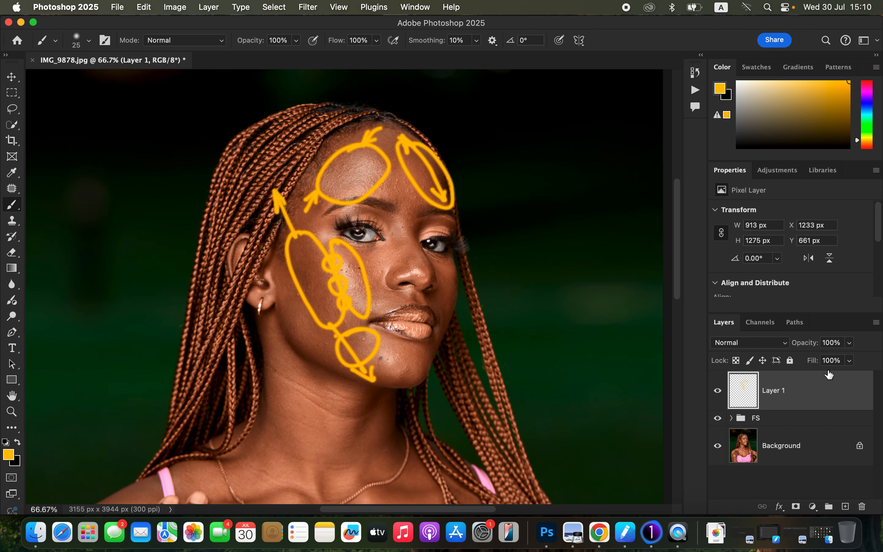
# - Change the brush colour to blue-violet and brush sideways strokes across the narrow forehead outline
pyautogui.moveTo(870, 136); pyautogui.dragTo(868, 99)
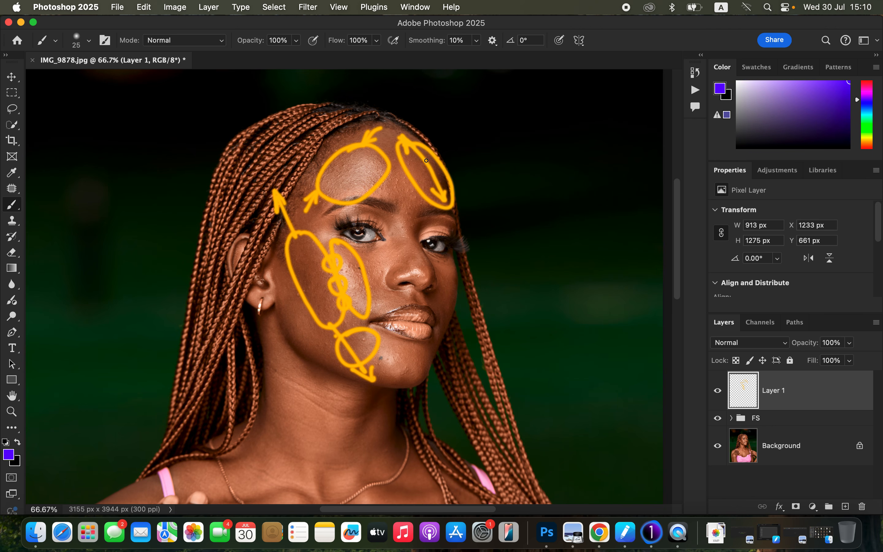
pyautogui.moveTo(381, 170)
pyautogui.mouseDown()
pyautogui.moveTo(464, 171)
pyautogui.moveTo(442, 178)
pyautogui.mouseUp()
pyautogui.moveTo(398, 159)
pyautogui.mouseDown()
pyautogui.moveTo(402, 185)
pyautogui.moveTo(413, 170)
pyautogui.moveTo(432, 169)
pyautogui.mouseUp()
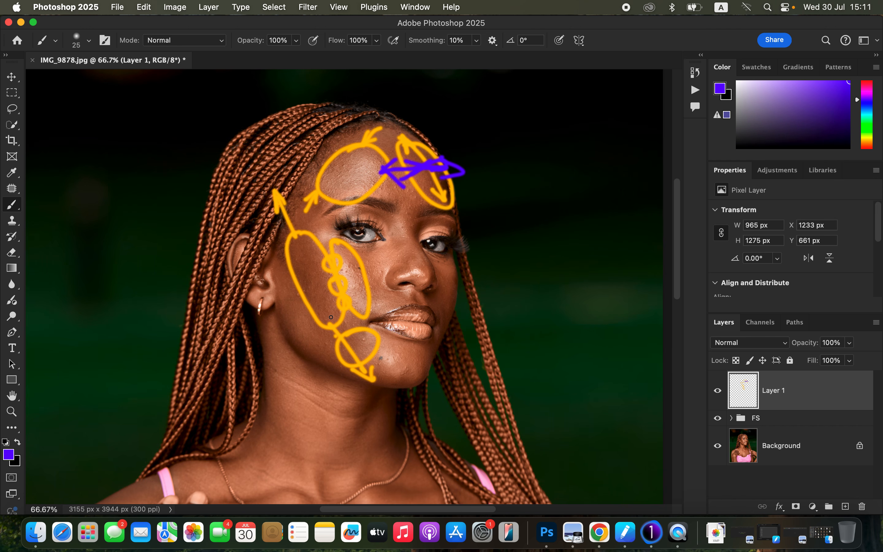
# - Delete the markup layer, expand the FS group and select its COLOR layer
pyautogui.press('Delete')
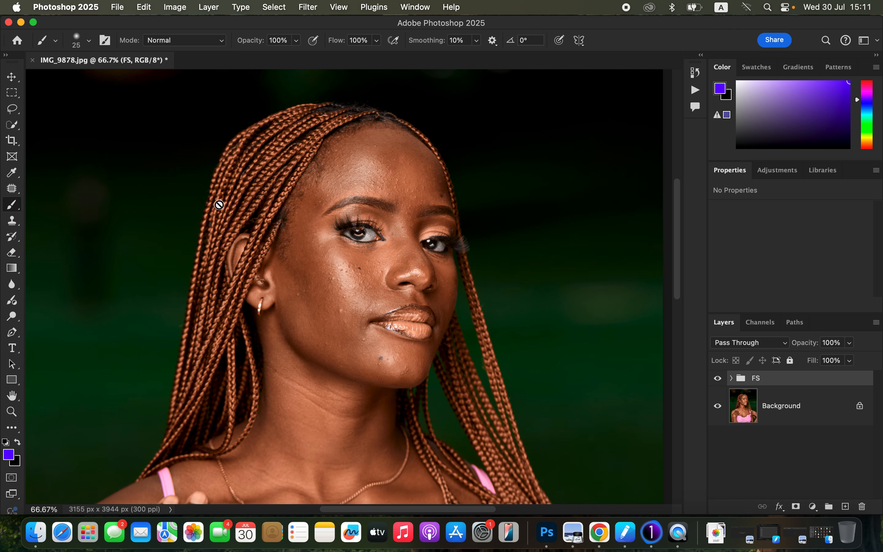
pyautogui.click(731, 380)
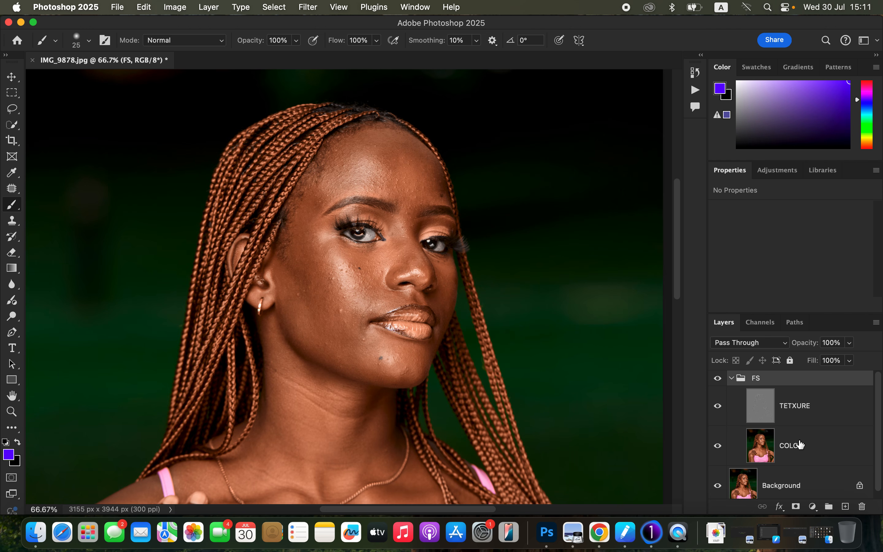
pyautogui.click(810, 453)
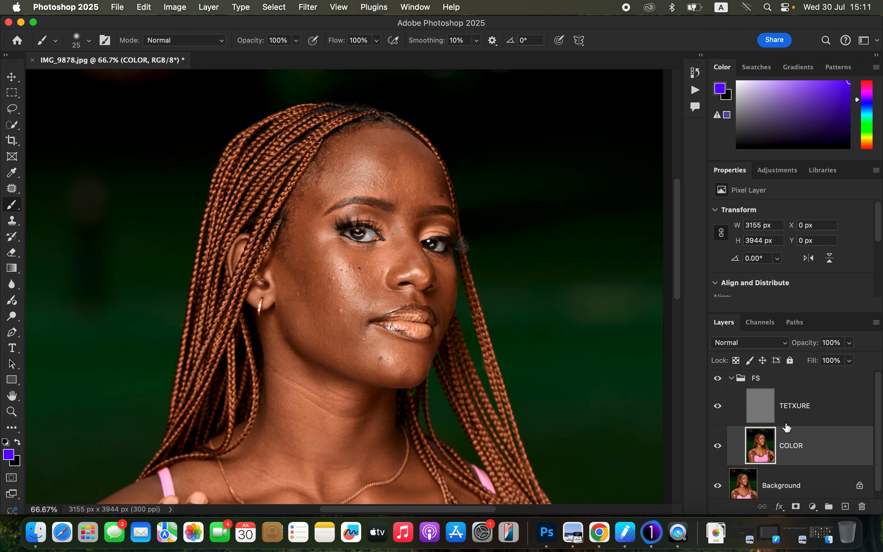
# - Switch to the Mixer Brush tool and clean the brush
pyautogui.click(13, 207)
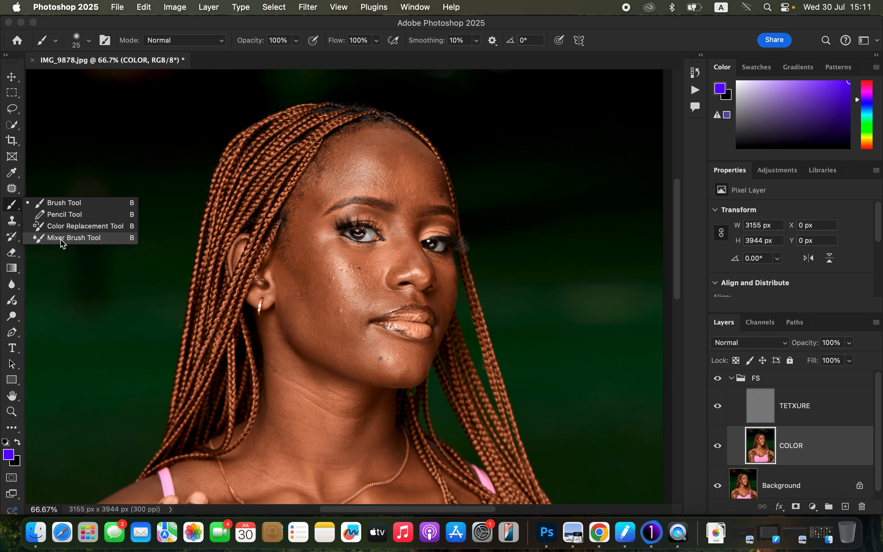
pyautogui.click(61, 237)
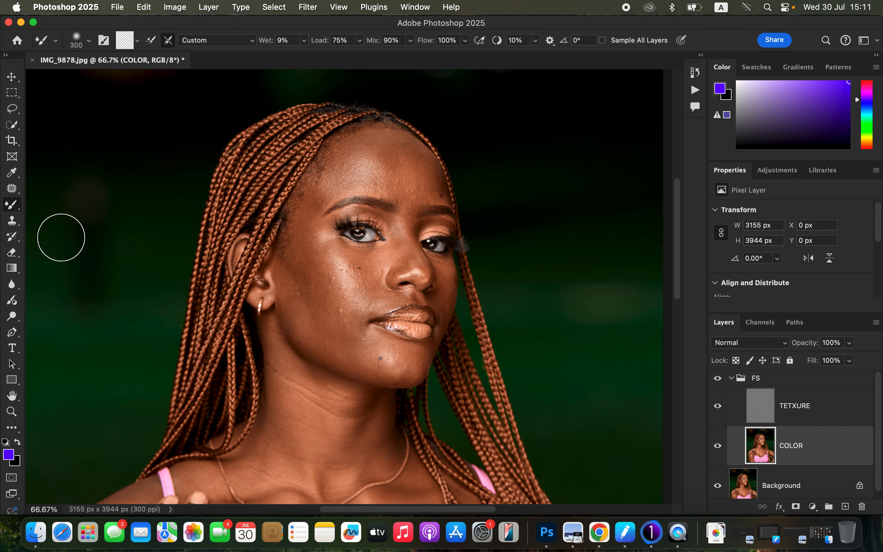
pyautogui.click(13, 207)
pyautogui.click(59, 238)
pyautogui.click(88, 41)
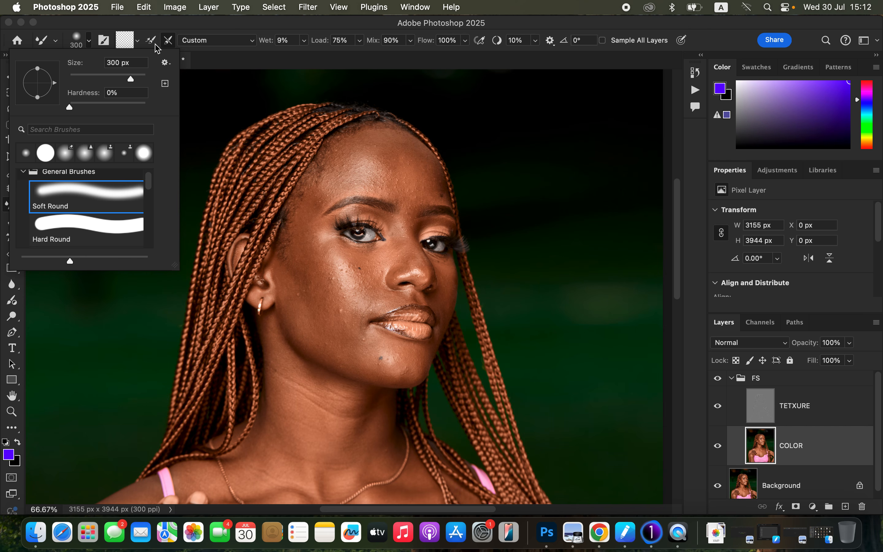
pyautogui.click(150, 27)
pyautogui.click(137, 42)
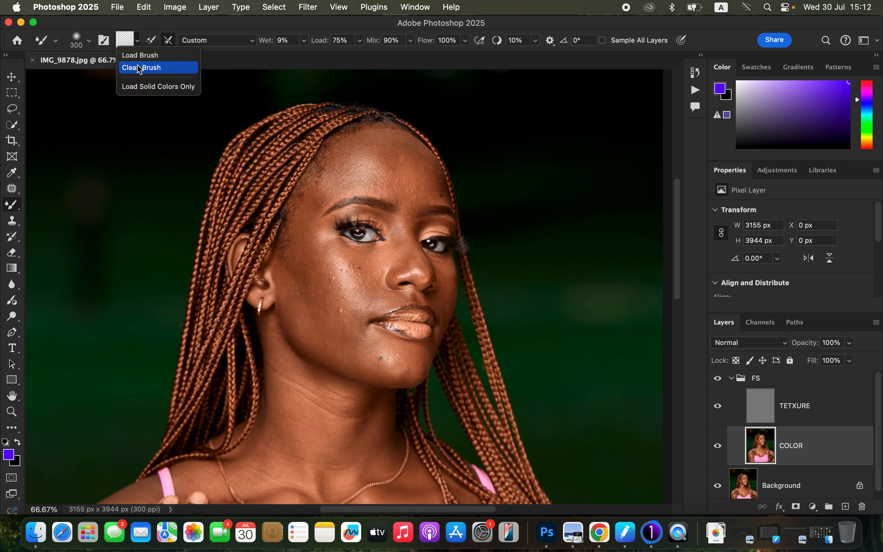
pyautogui.click(140, 69)
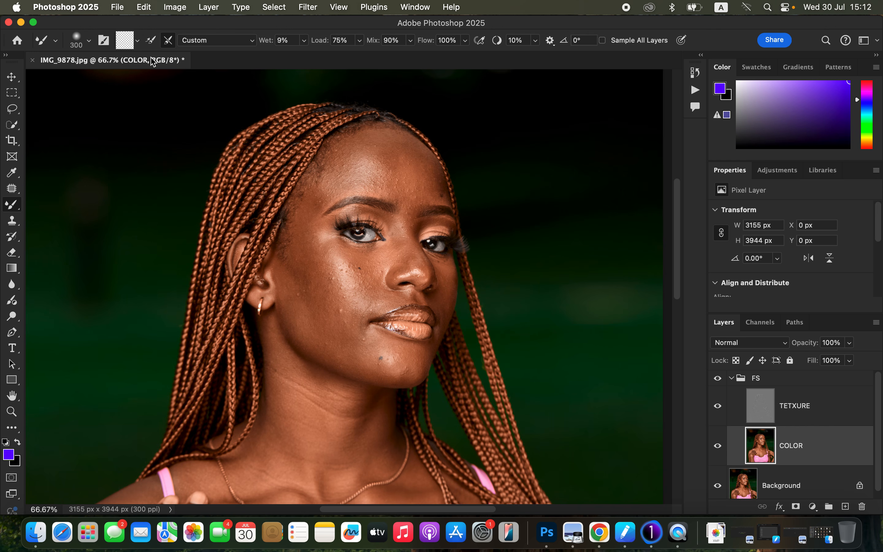
# - Try Mixer Brush strokes across the forehead on the COLOR layer, cleaning the brush between strokes
pyautogui.moveTo(398, 199)
pyautogui.mouseDown()
pyautogui.moveTo(382, 168)
pyautogui.moveTo(400, 195)
pyautogui.moveTo(393, 172)
pyautogui.moveTo(378, 166)
pyautogui.moveTo(413, 182)
pyautogui.moveTo(396, 159)
pyautogui.moveTo(418, 180)
pyautogui.moveTo(400, 154)
pyautogui.moveTo(409, 170)
pyautogui.mouseUp()
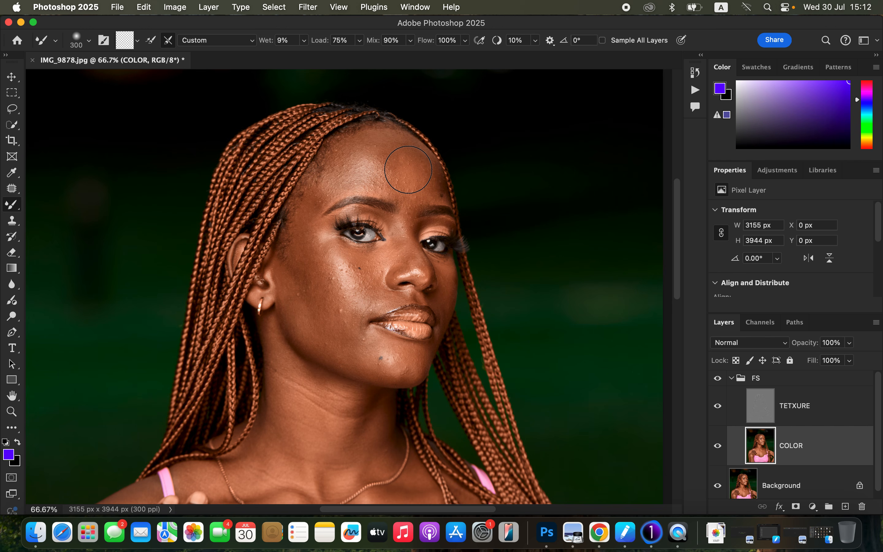
pyautogui.click(138, 40)
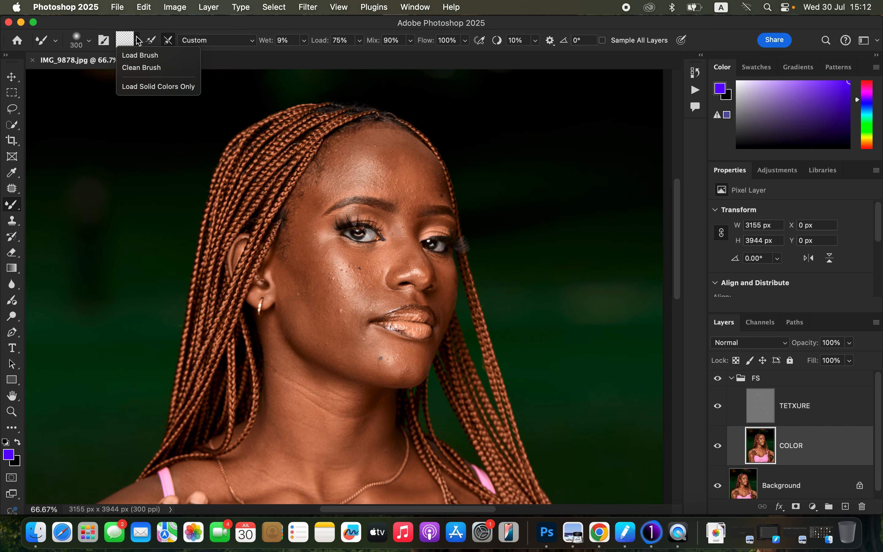
pyautogui.click(141, 68)
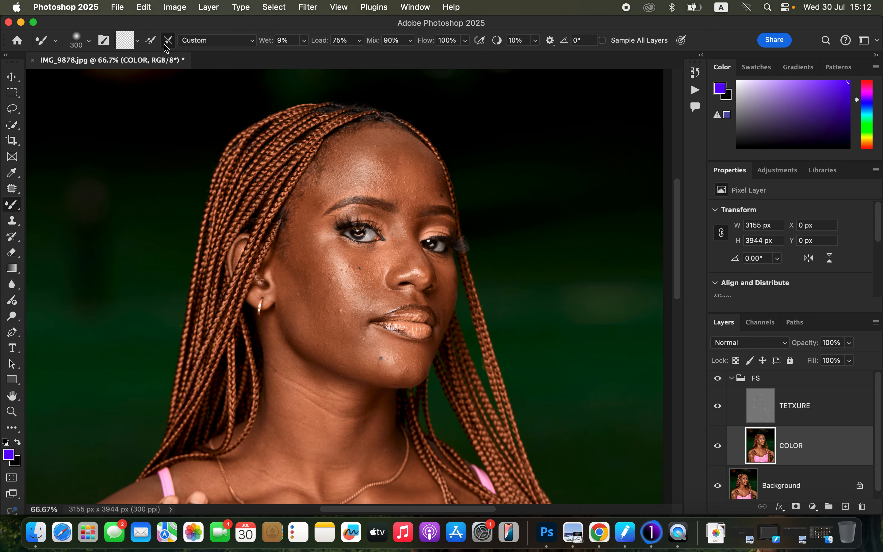
pyautogui.click(148, 43)
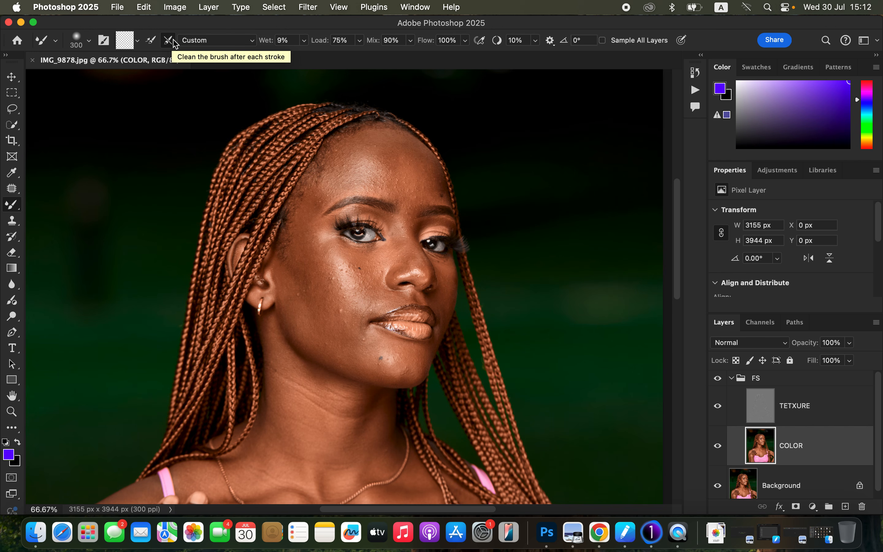
pyautogui.click(168, 41)
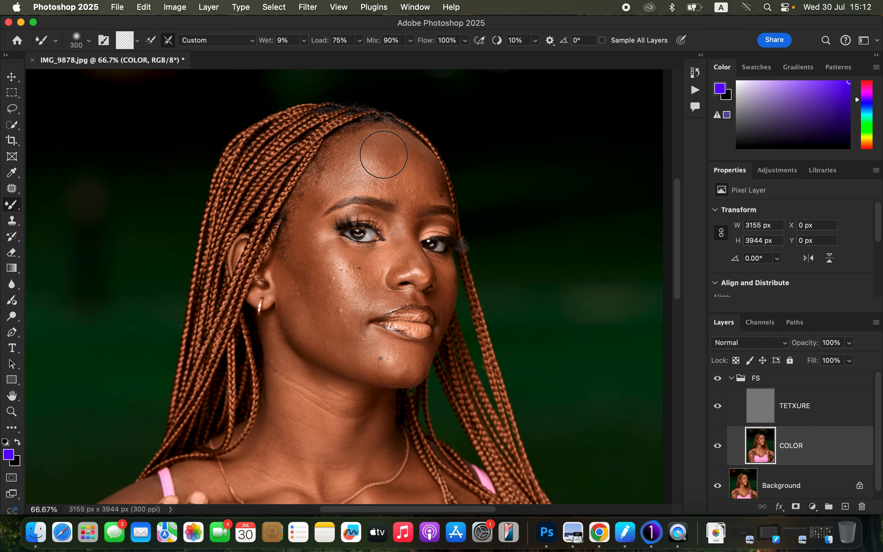
pyautogui.moveTo(390, 157)
pyautogui.mouseDown()
pyautogui.moveTo(409, 165)
pyautogui.moveTo(390, 150)
pyautogui.moveTo(414, 178)
pyautogui.moveTo(416, 171)
pyautogui.mouseUp()
pyautogui.moveTo(338, 163); pyautogui.dragTo(345, 161)
pyautogui.click(138, 40)
pyautogui.click(153, 68)
pyautogui.moveTo(378, 173)
pyautogui.mouseDown()
pyautogui.moveTo(403, 182)
pyautogui.moveTo(380, 166)
pyautogui.mouseUp()
# - Try a Mixer Brush stroke on the forehead with Sample All Layers on, and turn the option off again
pyautogui.click(603, 41)
pyautogui.moveTo(395, 173)
pyautogui.mouseDown()
pyautogui.moveTo(428, 190)
pyautogui.moveTo(385, 148)
pyautogui.moveTo(369, 152)
pyautogui.moveTo(403, 155)
pyautogui.moveTo(367, 147)
pyautogui.moveTo(403, 158)
pyautogui.moveTo(374, 147)
pyautogui.moveTo(388, 170)
pyautogui.moveTo(381, 143)
pyautogui.moveTo(400, 178)
pyautogui.moveTo(366, 148)
pyautogui.moveTo(398, 145)
pyautogui.moveTo(367, 161)
pyautogui.moveTo(401, 169)
pyautogui.moveTo(374, 141)
pyautogui.moveTo(394, 167)
pyautogui.mouseUp()
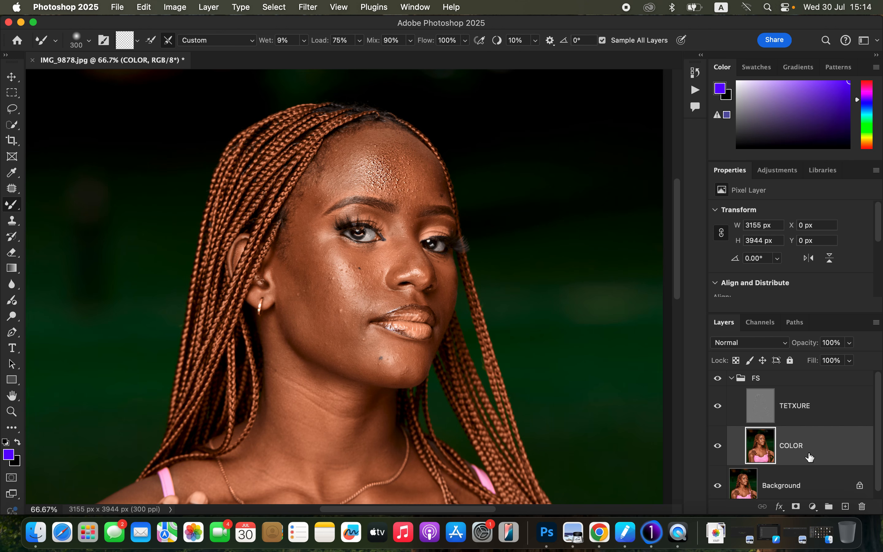
pyautogui.click(606, 42)
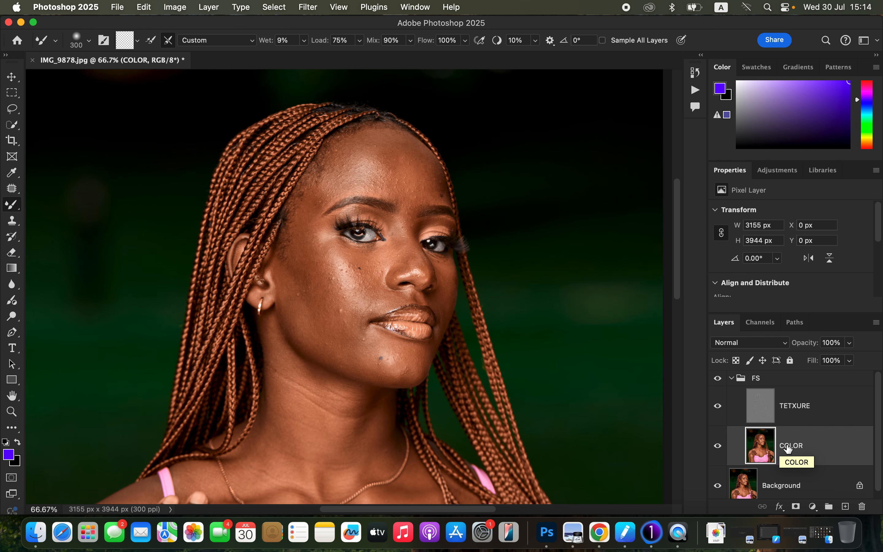
# - Hide the TETXURE layer so that only the blurred COLOR layer of the FS group is shown
pyautogui.click(718, 408)
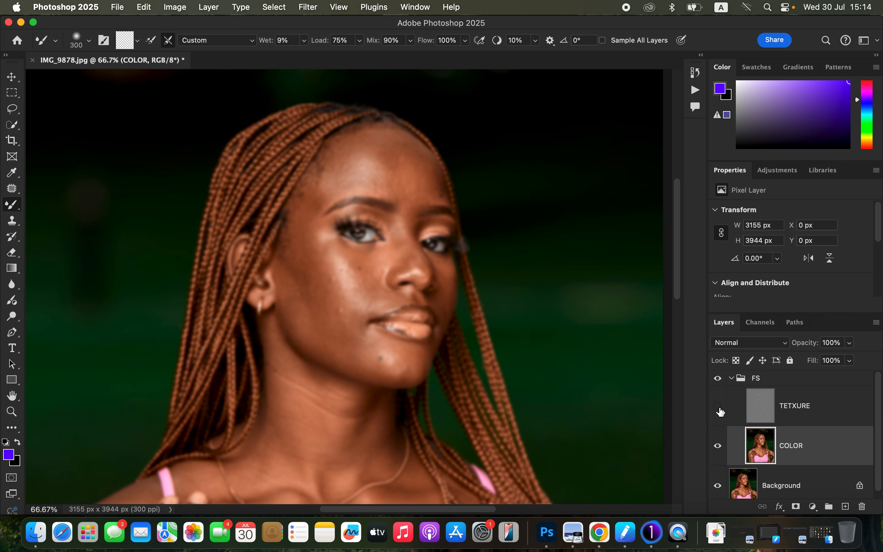
pyautogui.press('super+0')
pyautogui.press('super+minus')
pyautogui.press('super+minus')
pyautogui.press('super+minus')
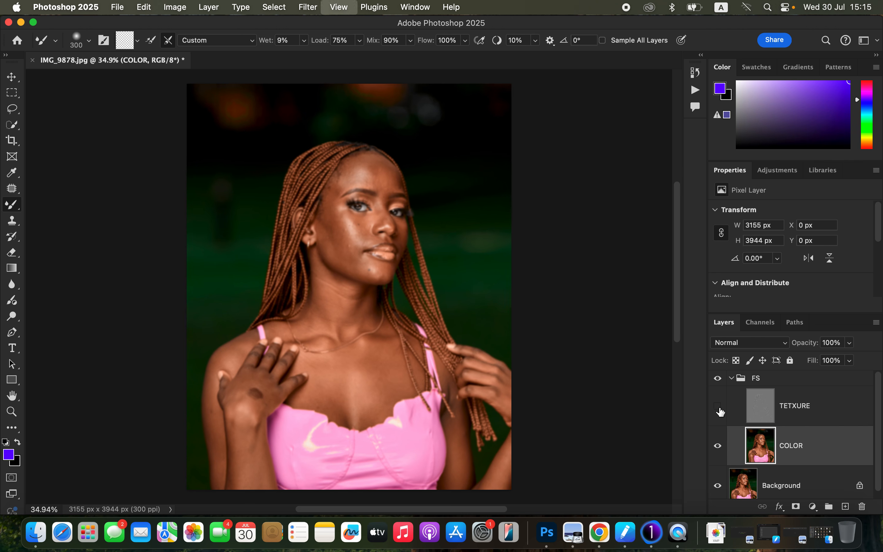
pyautogui.press('super+equal')
pyautogui.press('super+equal')
pyautogui.press('super+equal')
pyautogui.press('super+equal')
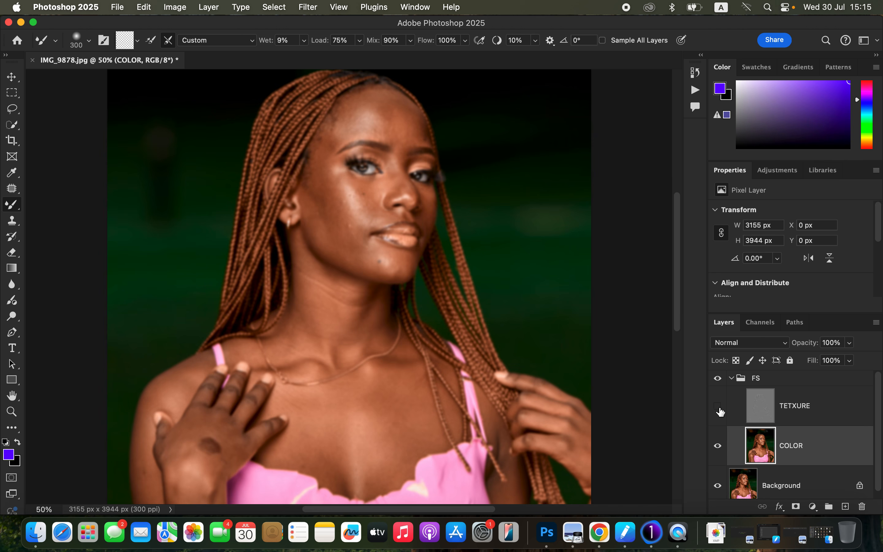
pyautogui.press('super+minus')
pyautogui.press('super+minus')
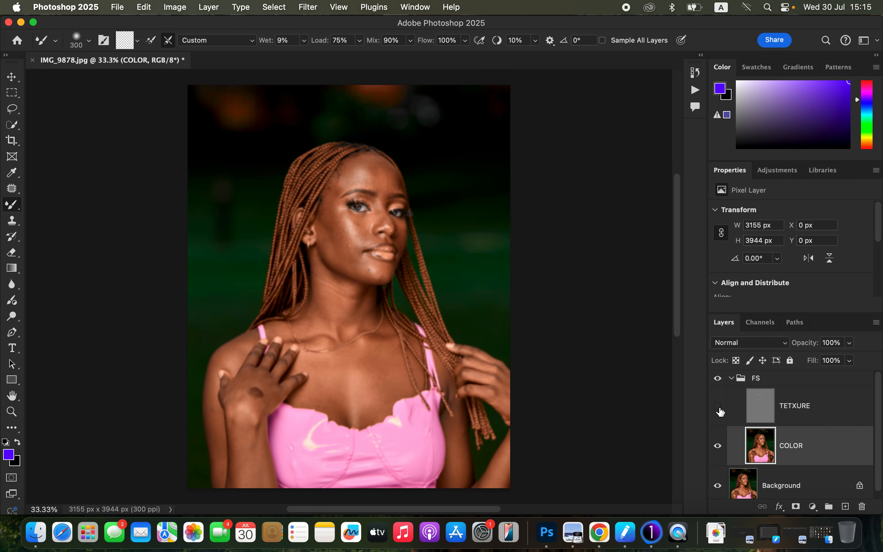
pyautogui.press('super+equal')
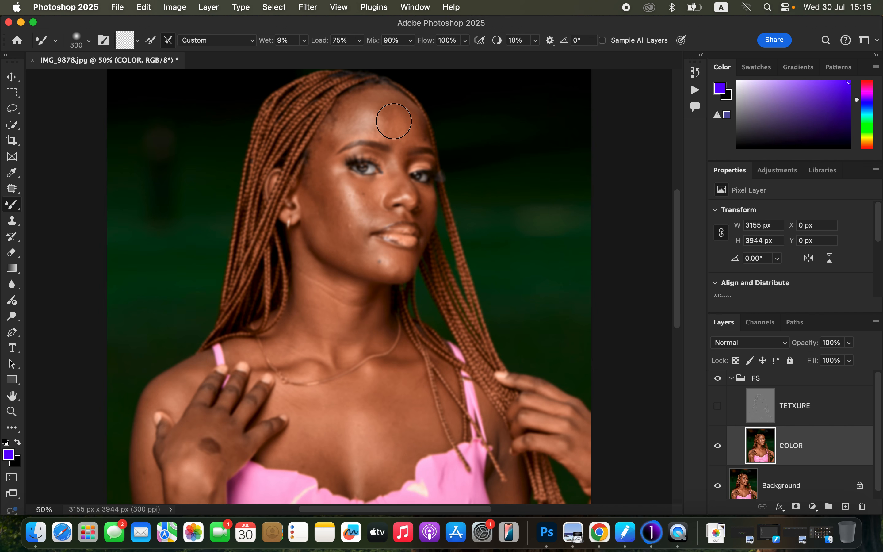
# - Set the Mixer Brush size to 175 px and blend the light and shadow tones across the forehead and temple
pyautogui.press('[')
pyautogui.press('[')
pyautogui.press('[')
pyautogui.press('[')
pyautogui.press('[')
pyautogui.press('[')
pyautogui.press('[')
pyautogui.press('[')
pyautogui.press('[')
pyautogui.press('[')
pyautogui.press('[')
pyautogui.press('[')
pyautogui.press(']')
pyautogui.press(']')
pyautogui.press(']')
pyautogui.press(']')
pyautogui.press(']')
pyautogui.press('[')
pyautogui.press('[')
pyautogui.press('[')
pyautogui.press(']')
pyautogui.press(']')
pyautogui.press(']')
pyautogui.press(']')
pyautogui.press(']')
pyautogui.press(']')
pyautogui.press('[')
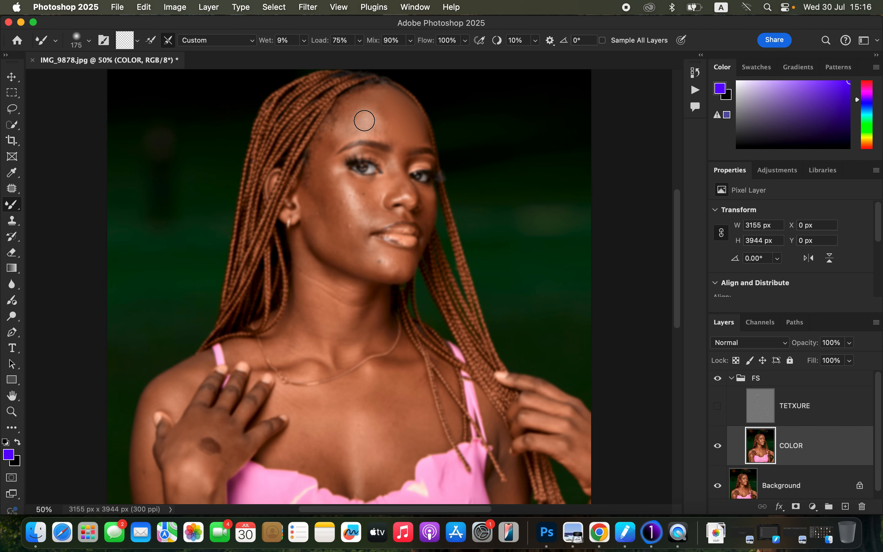
pyautogui.moveTo(363, 118)
pyautogui.mouseDown()
pyautogui.moveTo(365, 126)
pyautogui.moveTo(359, 111)
pyautogui.moveTo(345, 128)
pyautogui.moveTo(355, 114)
pyautogui.moveTo(373, 131)
pyautogui.moveTo(359, 104)
pyautogui.moveTo(373, 103)
pyautogui.moveTo(376, 126)
pyautogui.moveTo(361, 104)
pyautogui.moveTo(338, 128)
pyautogui.moveTo(350, 127)
pyautogui.moveTo(325, 138)
pyautogui.moveTo(319, 164)
pyautogui.mouseUp()
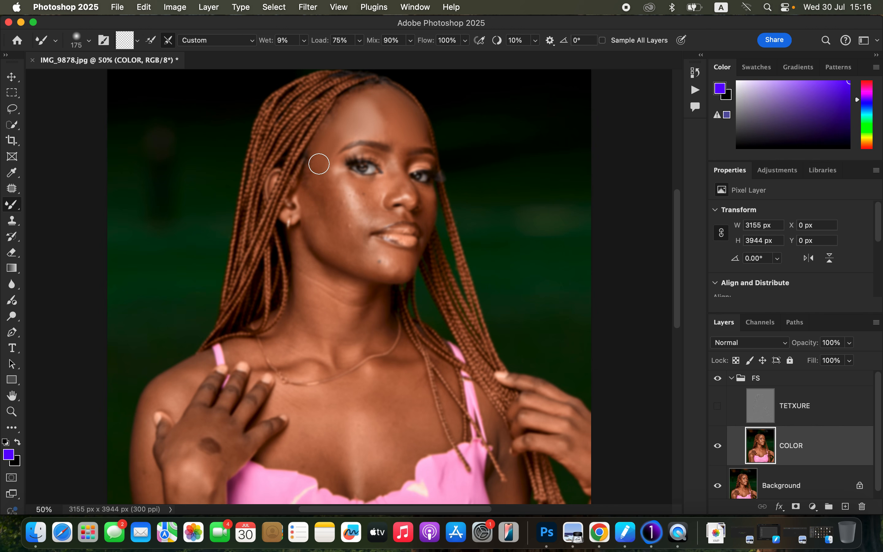
pyautogui.moveTo(319, 163)
pyautogui.mouseDown()
pyautogui.moveTo(316, 171)
pyautogui.moveTo(336, 160)
pyautogui.moveTo(342, 129)
pyautogui.moveTo(335, 130)
pyautogui.moveTo(329, 148)
pyautogui.moveTo(384, 130)
pyautogui.moveTo(374, 95)
pyautogui.moveTo(389, 134)
pyautogui.moveTo(374, 89)
pyautogui.moveTo(387, 103)
pyautogui.moveTo(373, 107)
pyautogui.moveTo(388, 126)
pyautogui.moveTo(371, 109)
pyautogui.moveTo(392, 96)
pyautogui.moveTo(423, 125)
pyautogui.moveTo(413, 134)
pyautogui.mouseUp()
# - Reduce the Mixer Brush down to 80 px while blending the tones of the cheek, under-eye area and nose
pyautogui.press('[')
pyautogui.press('[')
pyautogui.moveTo(319, 180)
pyautogui.mouseDown()
pyautogui.moveTo(314, 170)
pyautogui.moveTo(325, 189)
pyautogui.moveTo(315, 163)
pyautogui.moveTo(345, 227)
pyautogui.moveTo(305, 197)
pyautogui.moveTo(336, 235)
pyautogui.moveTo(301, 208)
pyautogui.moveTo(322, 223)
pyautogui.moveTo(328, 205)
pyautogui.moveTo(350, 239)
pyautogui.moveTo(321, 180)
pyautogui.moveTo(321, 152)
pyautogui.mouseUp()
pyautogui.moveTo(349, 183)
pyautogui.mouseDown()
pyautogui.moveTo(368, 209)
pyautogui.moveTo(348, 188)
pyautogui.moveTo(357, 206)
pyautogui.moveTo(369, 201)
pyautogui.moveTo(362, 186)
pyautogui.moveTo(377, 195)
pyautogui.moveTo(355, 184)
pyautogui.moveTo(366, 207)
pyautogui.moveTo(365, 197)
pyautogui.moveTo(349, 223)
pyautogui.moveTo(364, 232)
pyautogui.moveTo(370, 200)
pyautogui.moveTo(350, 182)
pyautogui.moveTo(363, 208)
pyautogui.moveTo(342, 190)
pyautogui.moveTo(358, 219)
pyautogui.moveTo(366, 198)
pyautogui.moveTo(366, 219)
pyautogui.moveTo(376, 222)
pyautogui.moveTo(403, 165)
pyautogui.mouseUp()
pyautogui.press('[')
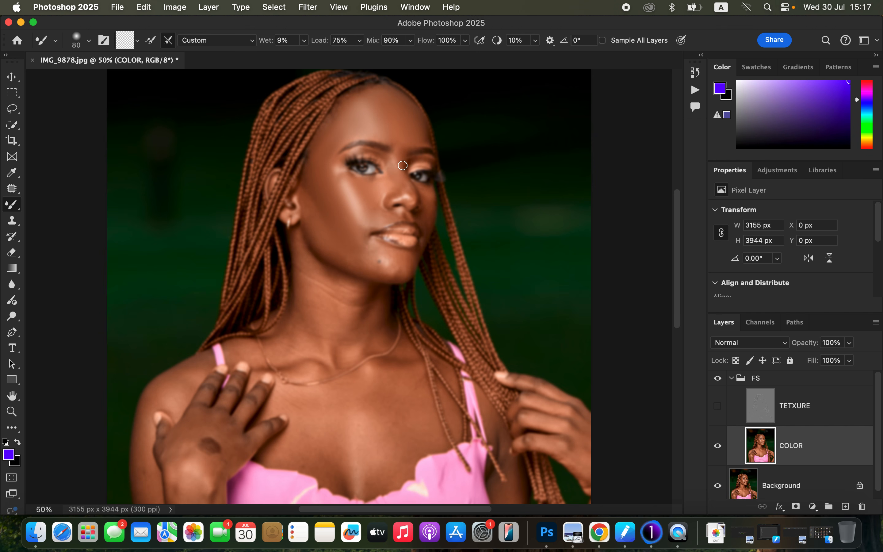
# - Blend the jaw and chin tones with a 125 px Mixer Brush and show the TETXURE layer again
pyautogui.press(']')
pyautogui.press(']')
pyautogui.press(']')
pyautogui.moveTo(330, 249)
pyautogui.mouseDown()
pyautogui.moveTo(308, 214)
pyautogui.moveTo(338, 244)
pyautogui.moveTo(399, 263)
pyautogui.moveTo(354, 250)
pyautogui.moveTo(372, 260)
pyautogui.moveTo(341, 178)
pyautogui.moveTo(346, 189)
pyautogui.moveTo(343, 127)
pyautogui.moveTo(370, 98)
pyautogui.moveTo(401, 151)
pyautogui.moveTo(368, 103)
pyautogui.moveTo(374, 94)
pyautogui.moveTo(389, 136)
pyautogui.moveTo(380, 124)
pyautogui.moveTo(335, 142)
pyautogui.moveTo(339, 130)
pyautogui.moveTo(331, 165)
pyautogui.moveTo(320, 165)
pyautogui.moveTo(314, 180)
pyautogui.moveTo(317, 227)
pyautogui.moveTo(360, 267)
pyautogui.mouseUp()
pyautogui.click(717, 406)
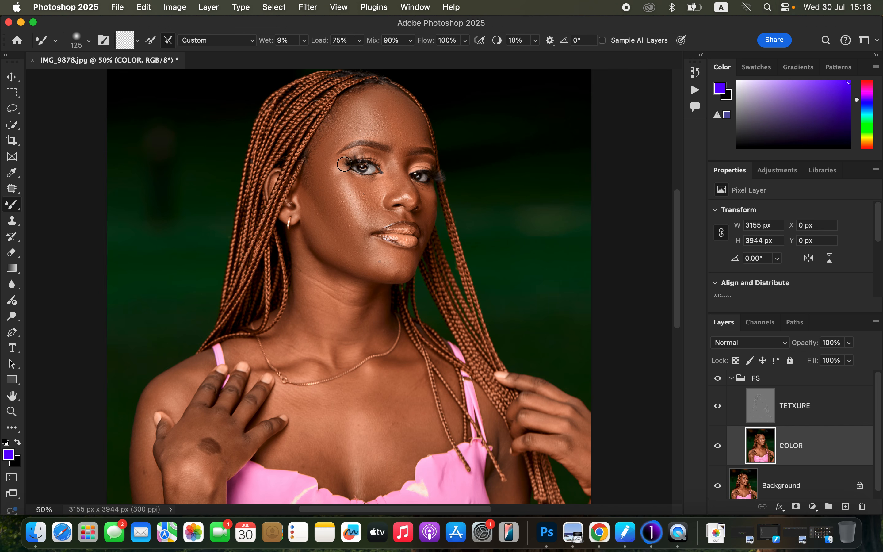
# - Compare the portrait before and after smoothing by toggling the FS group's visibility, both close up and full-frame
pyautogui.click(717, 379)
pyautogui.click(718, 380)
pyautogui.click(718, 381)
pyautogui.click(718, 382)
pyautogui.click(718, 381)
pyautogui.click(718, 382)
pyautogui.press('super+minus')
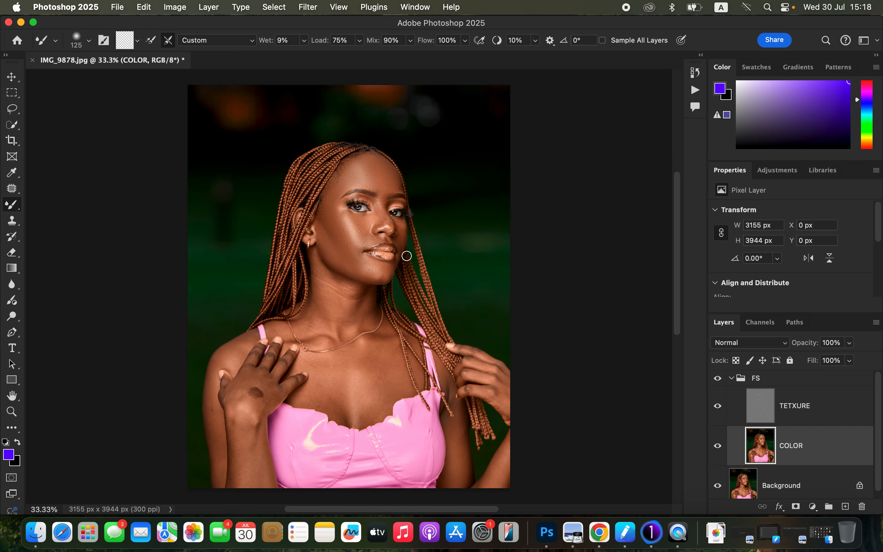
pyautogui.click(718, 380)
pyautogui.click(718, 380)
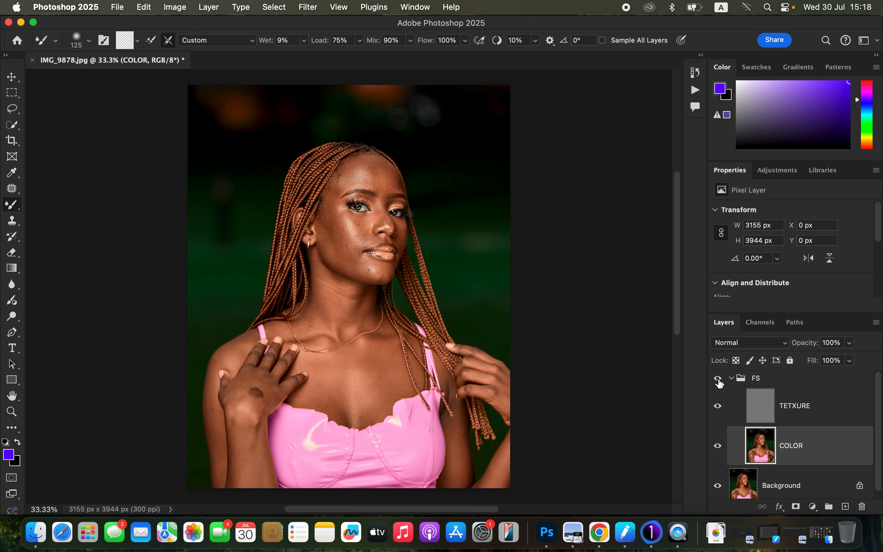
pyautogui.click(719, 379)
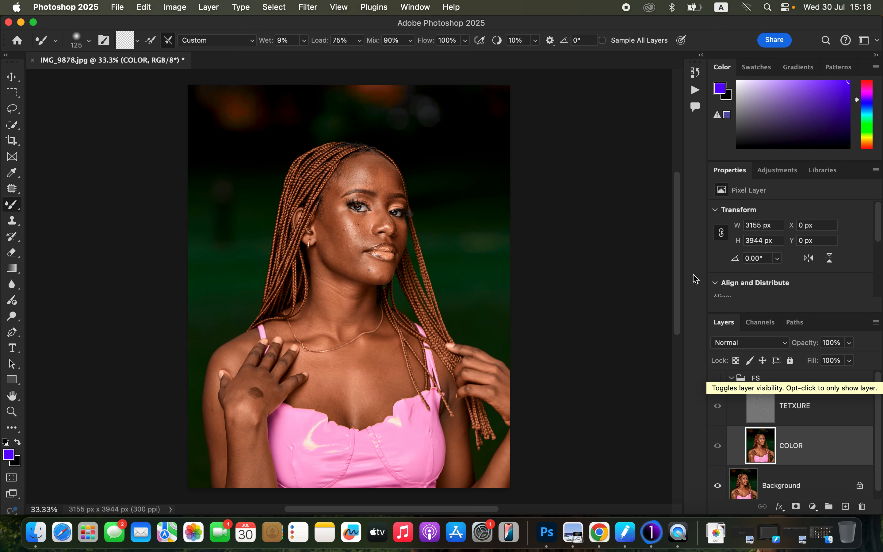
pyautogui.click(723, 382)
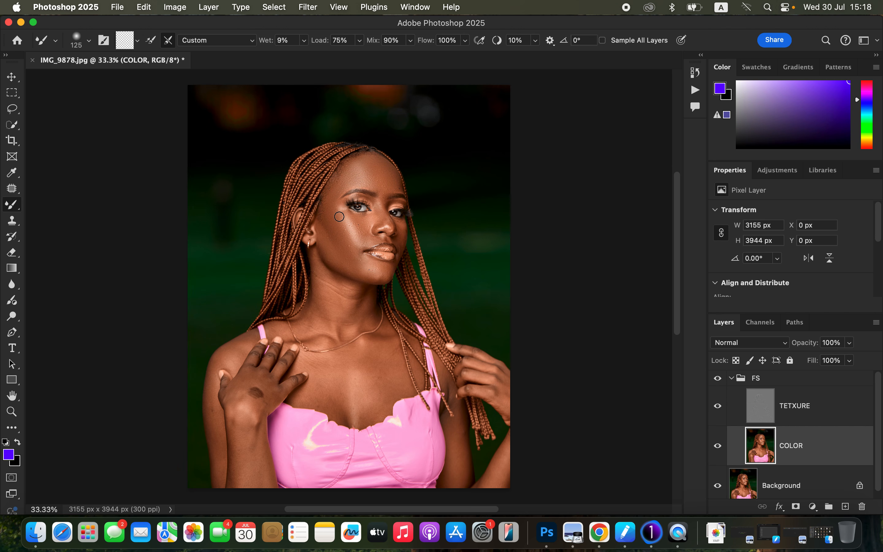